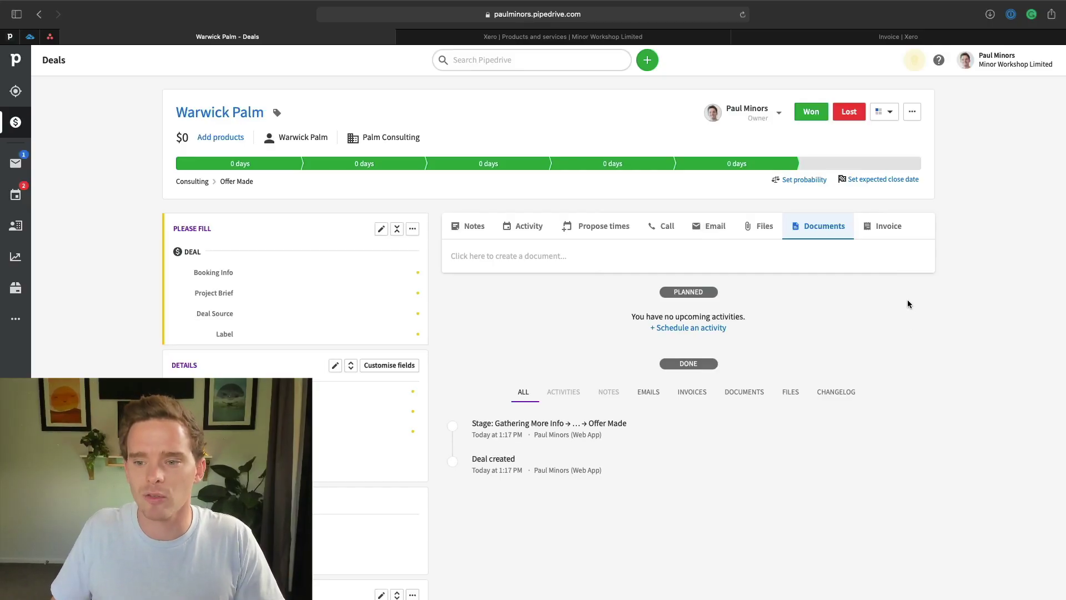
Open the deal's Xero Invoicing Preferences, with To, Address and E-mail mappings and a 7-day due date.
{"action": "left_click", "coordinate": [886, 226]}
{"action": "left_click", "coordinate": [834, 300]}
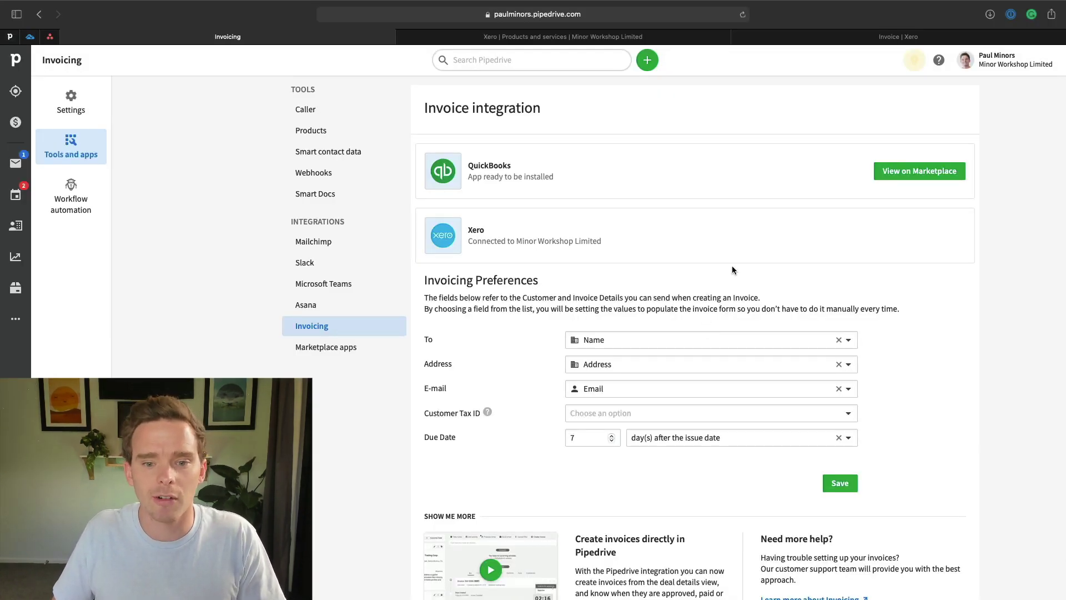
{"action": "scroll", "coordinate": [738, 267], "scroll_direction": "down", "scroll_amount": 2}
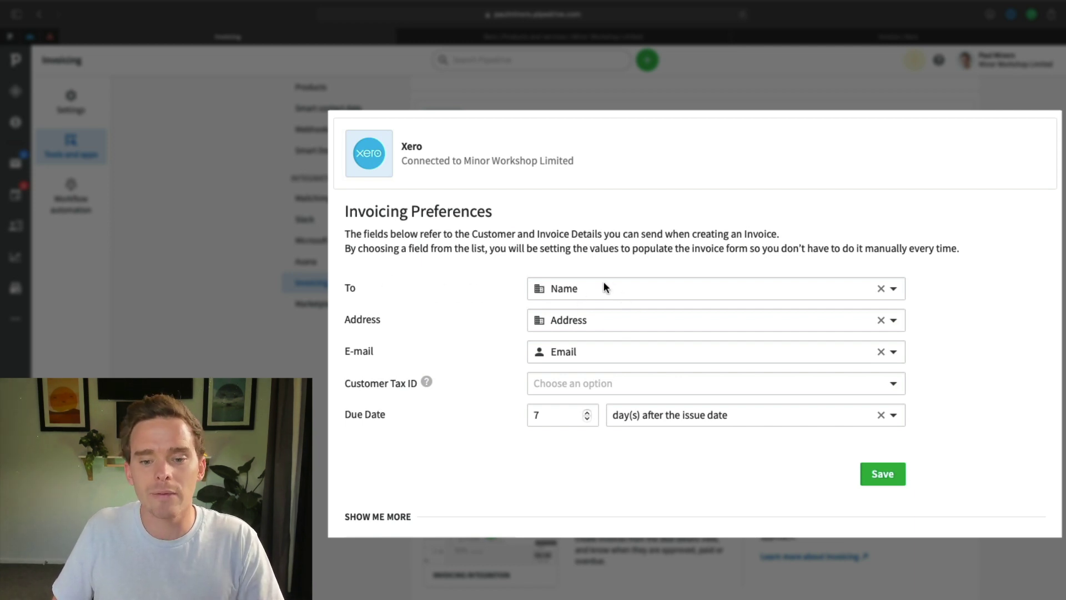
{"action": "left_click", "coordinate": [894, 288]}
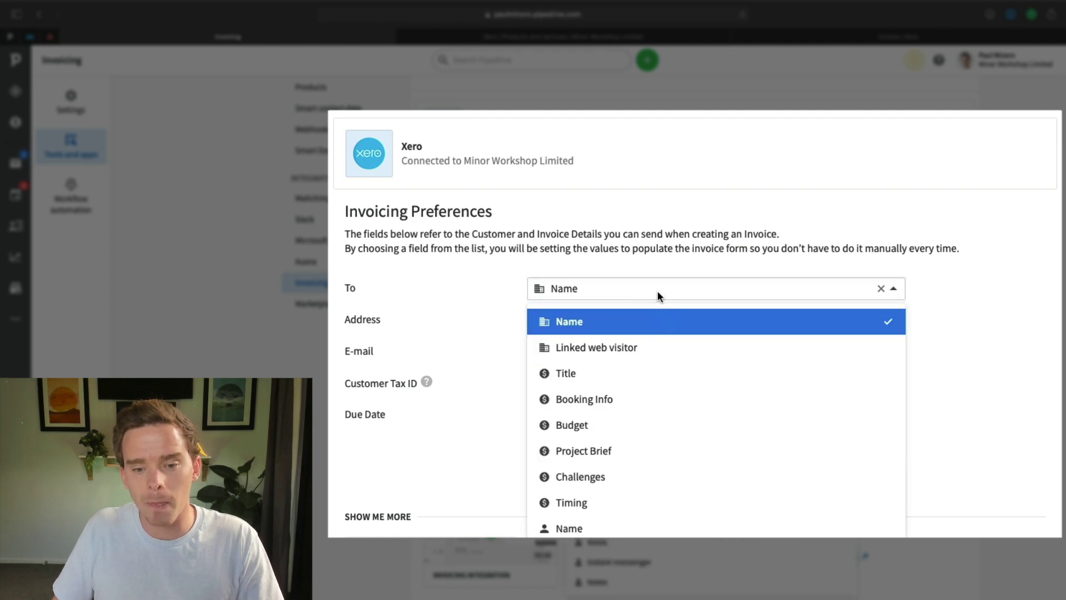
{"action": "key", "text": "Escape"}
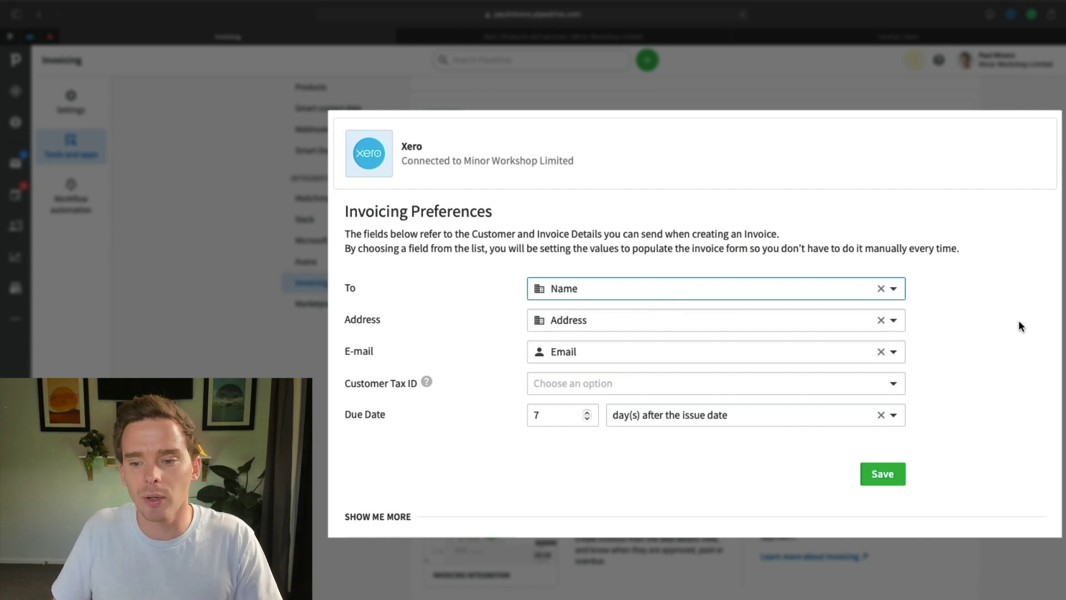
{"action": "left_click", "coordinate": [893, 288]}
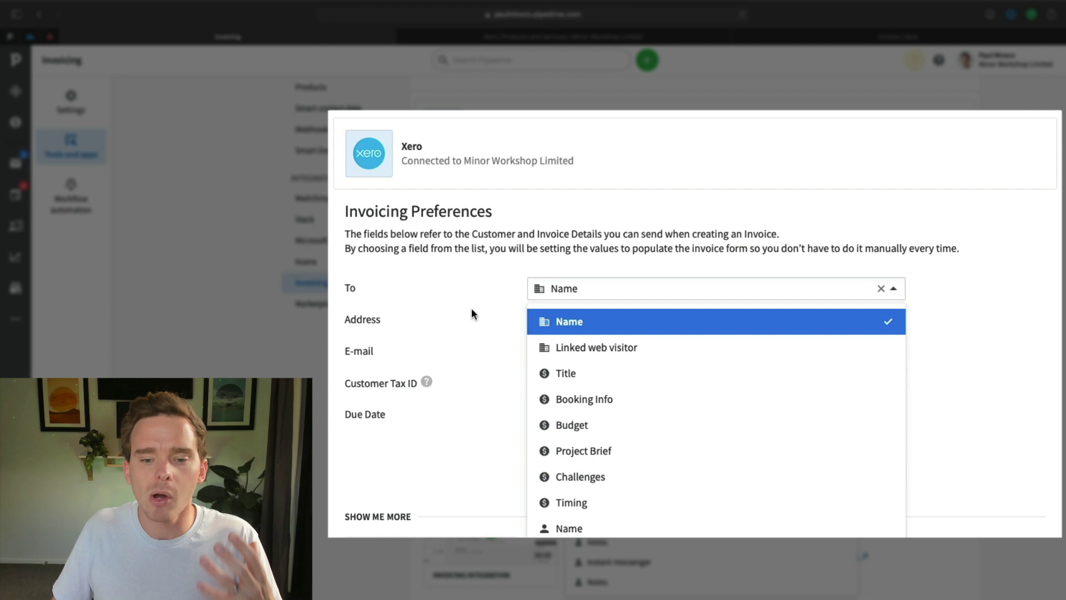
{"action": "left_click", "coordinate": [590, 296]}
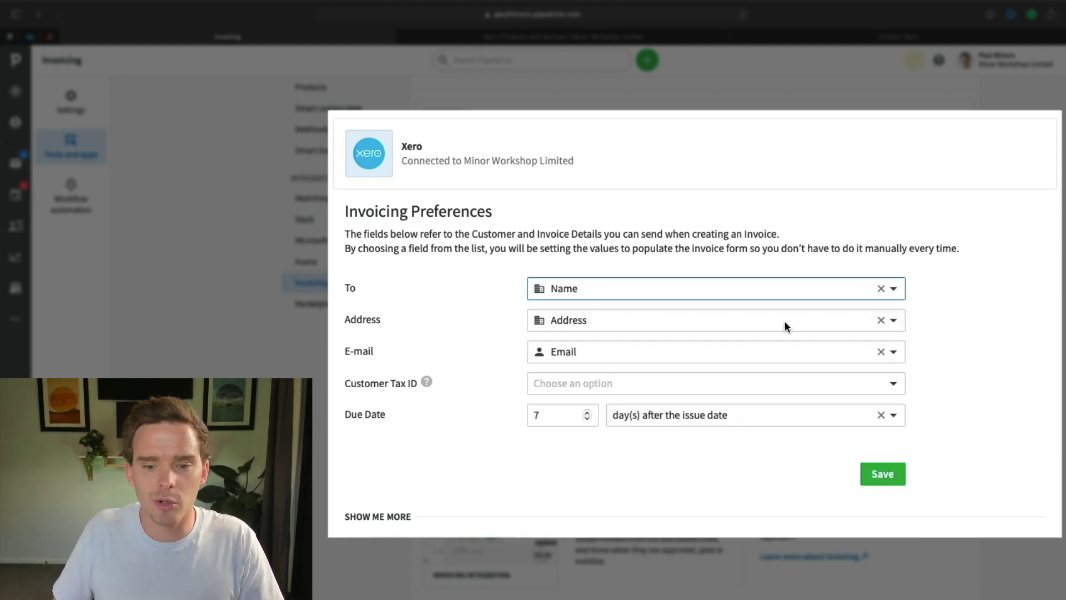
{"action": "left_click", "coordinate": [894, 321]}
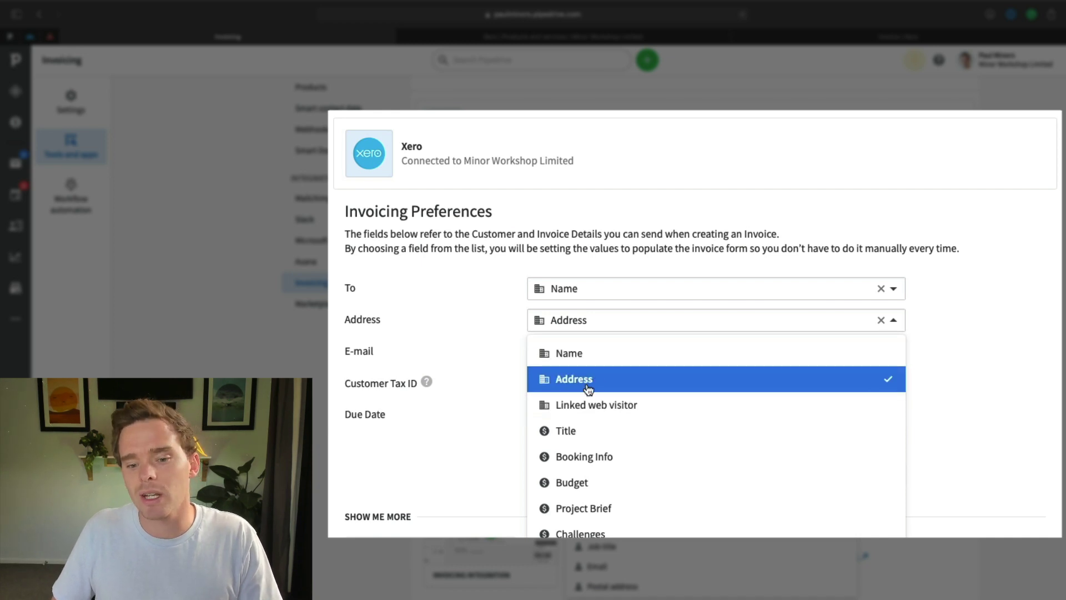
{"action": "left_click", "coordinate": [552, 319]}
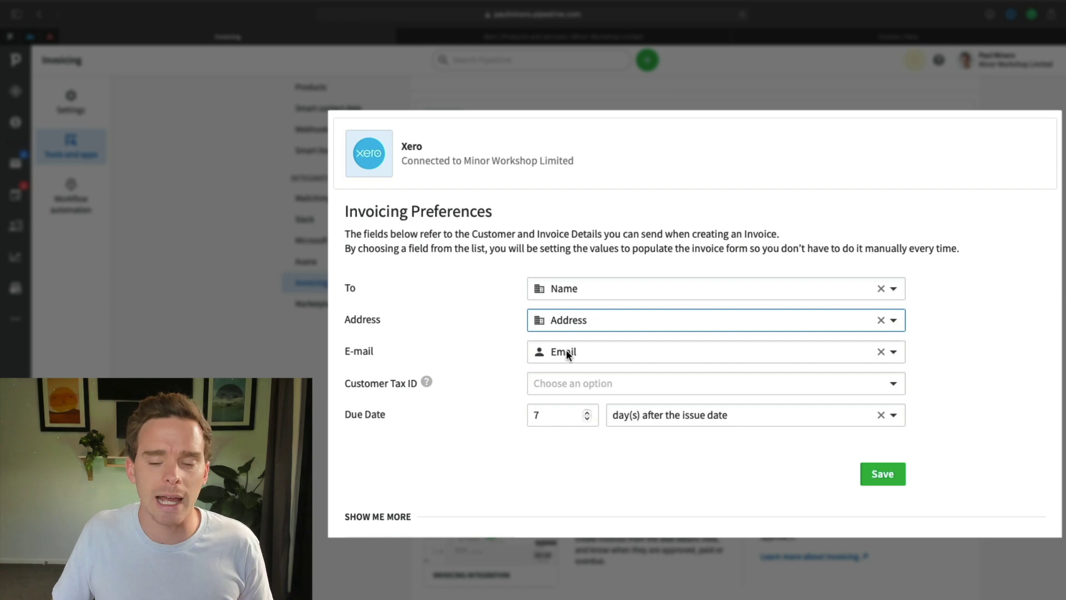
{"action": "left_click", "coordinate": [895, 352]}
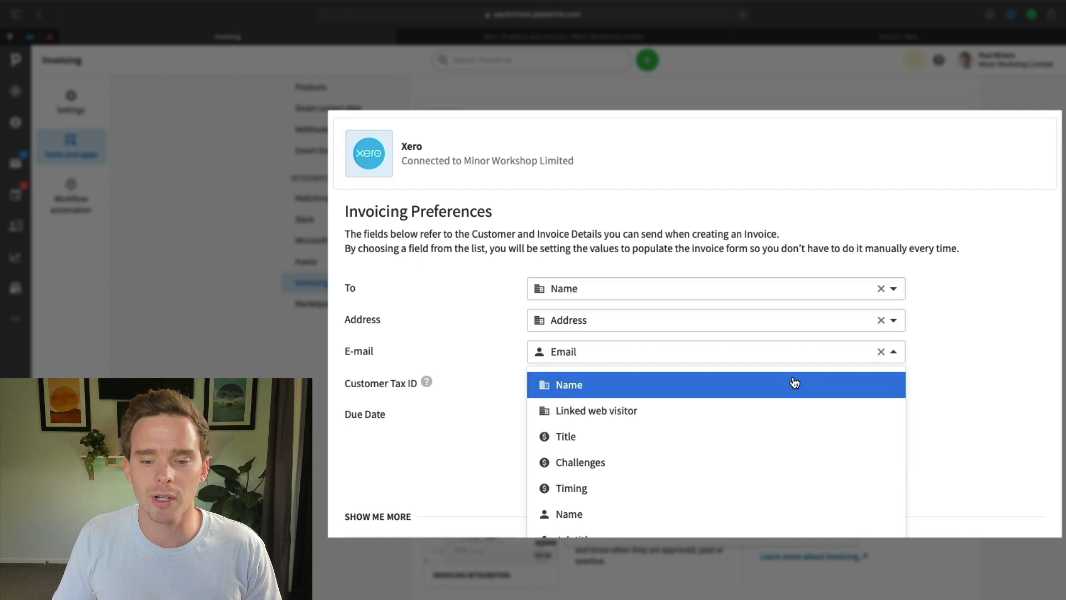
{"action": "left_click", "coordinate": [486, 335]}
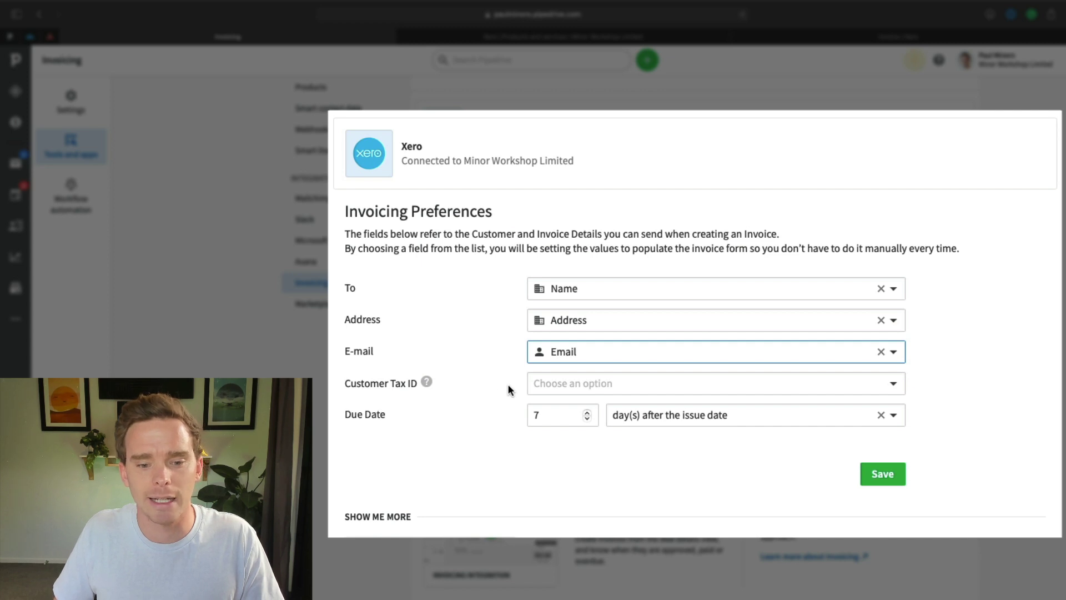
Leave Customer Tax ID unmapped and keep invoices due 7 days after the issue date.
{"action": "key", "text": "Tab"}
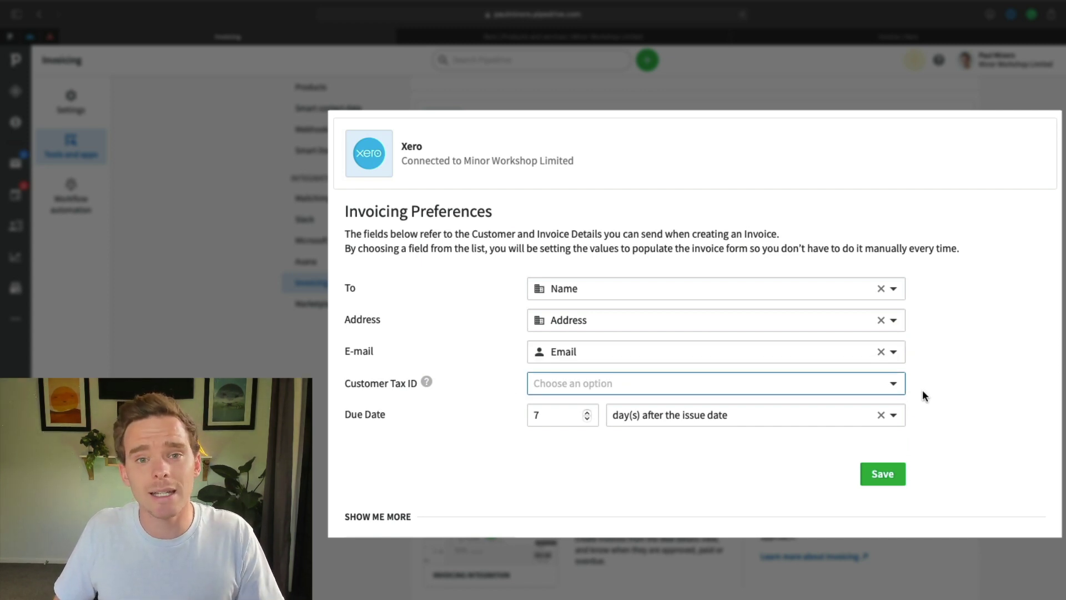
{"action": "left_click", "coordinate": [892, 383]}
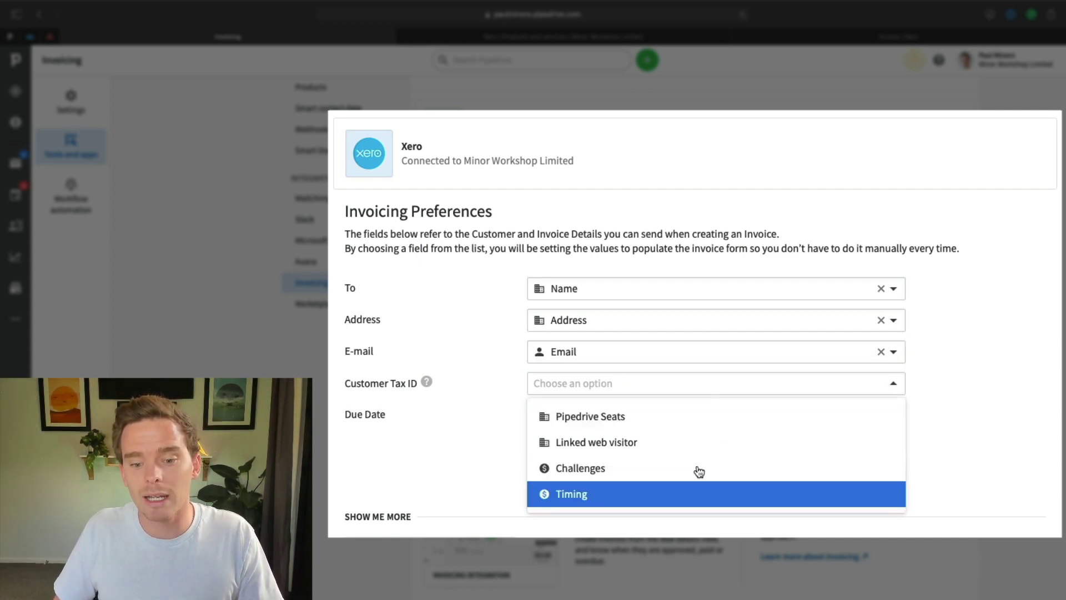
{"action": "key", "text": "Tab"}
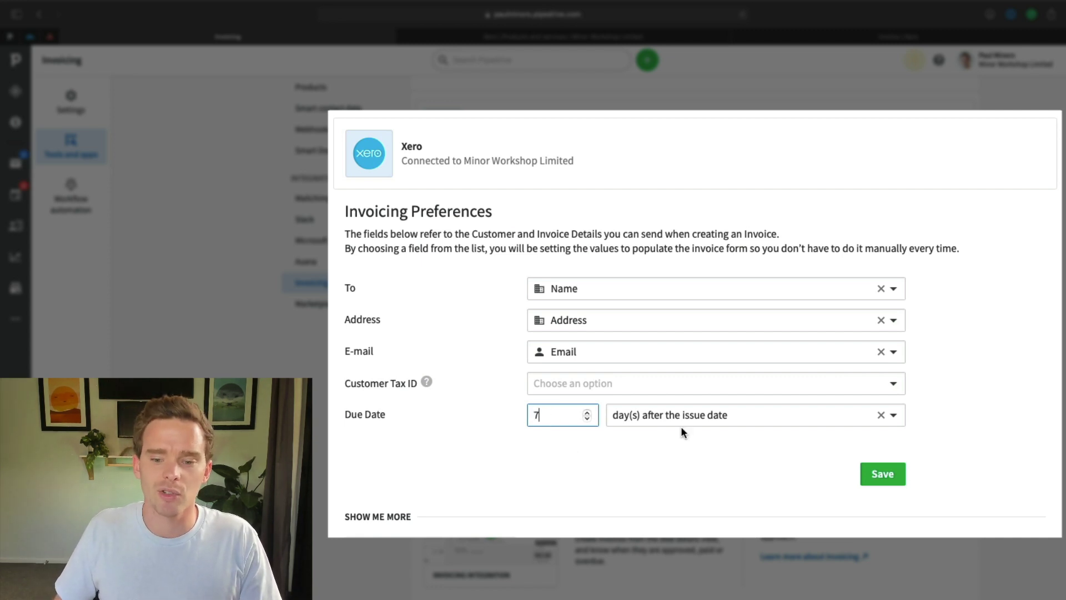
{"action": "left_click", "coordinate": [892, 416]}
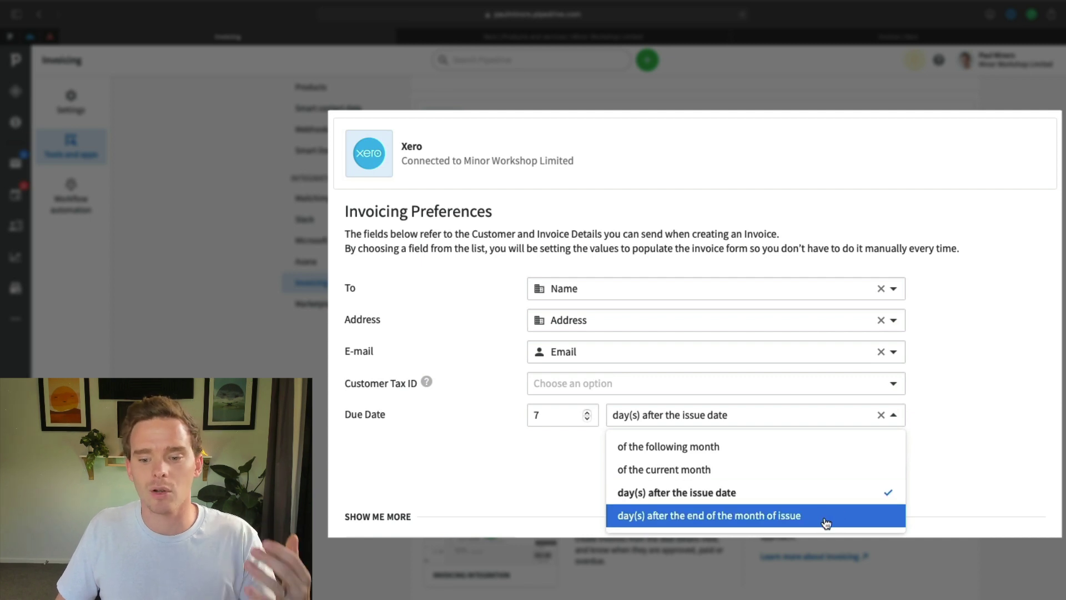
{"action": "left_click", "coordinate": [932, 425]}
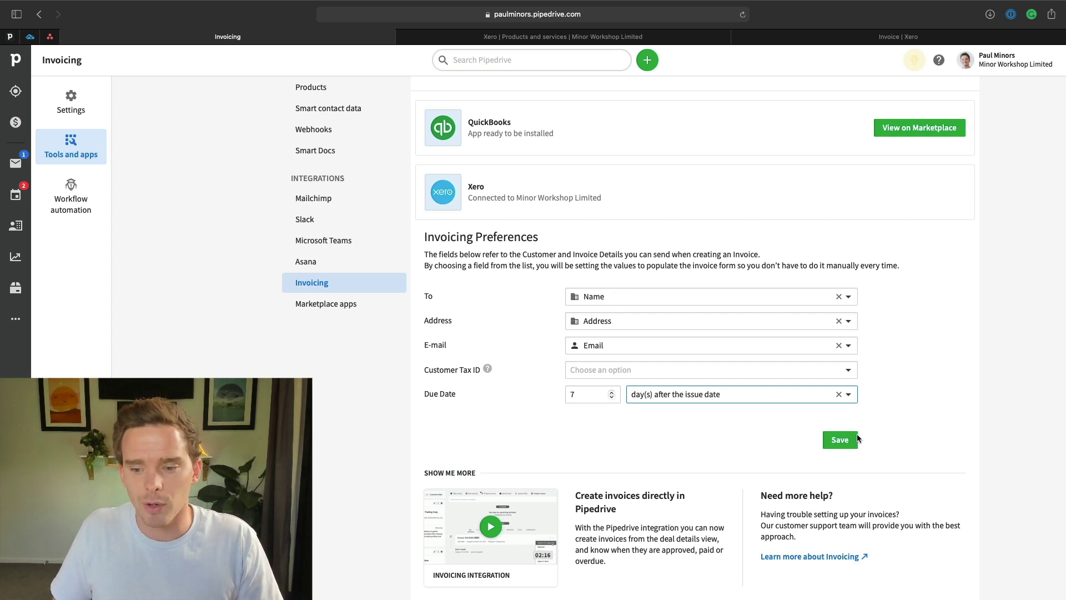
Save the invoicing preferences, then add 9099 Asana Consulting to the deal priced at 1500.
{"action": "left_click", "coordinate": [838, 439]}
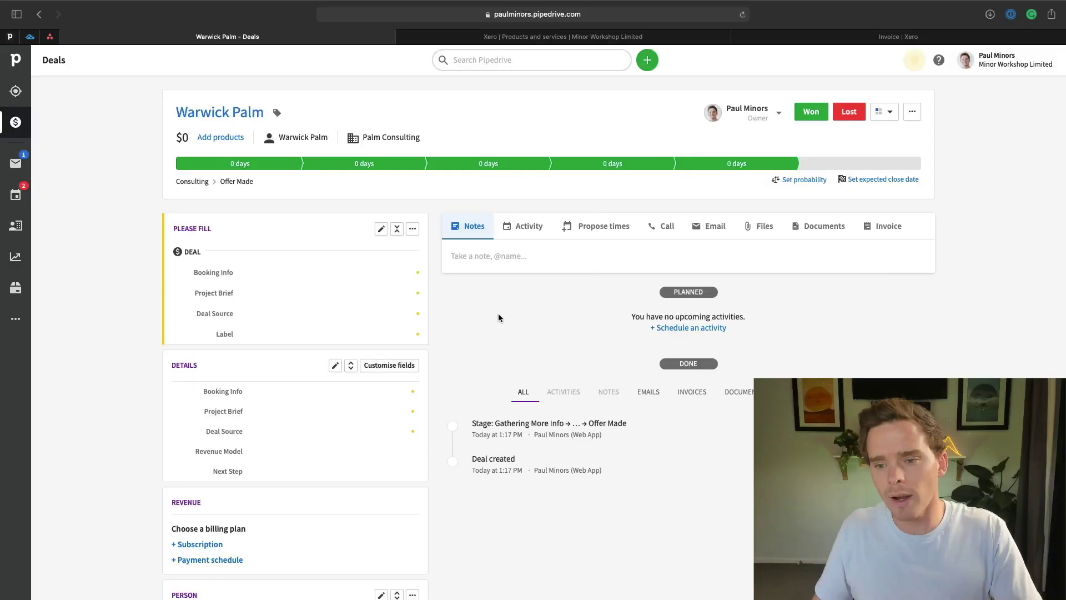
{"action": "left_click", "coordinate": [220, 137]}
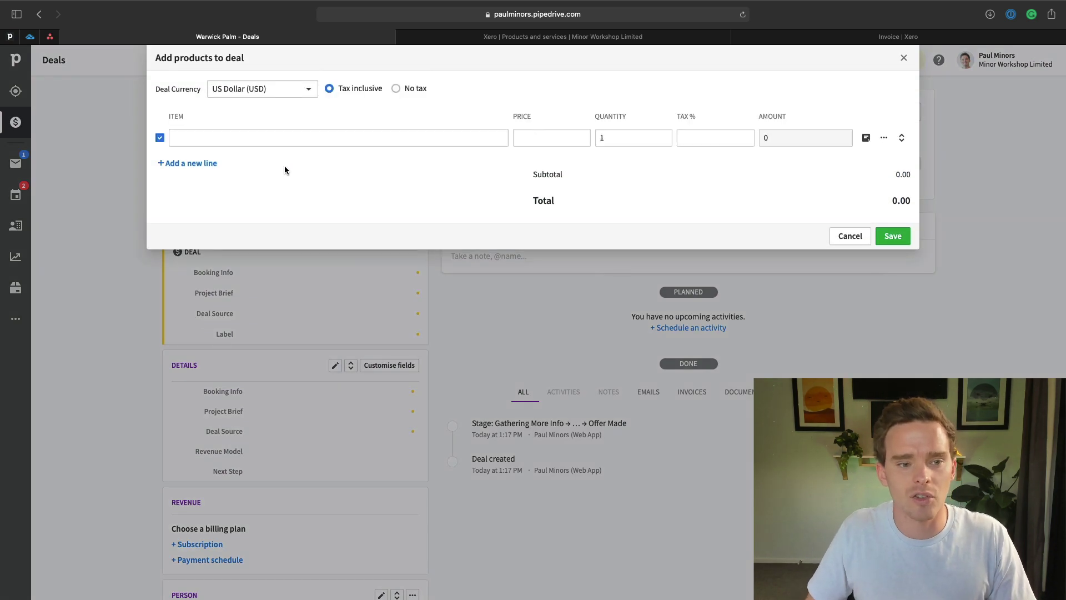
{"action": "left_click", "coordinate": [274, 141]}
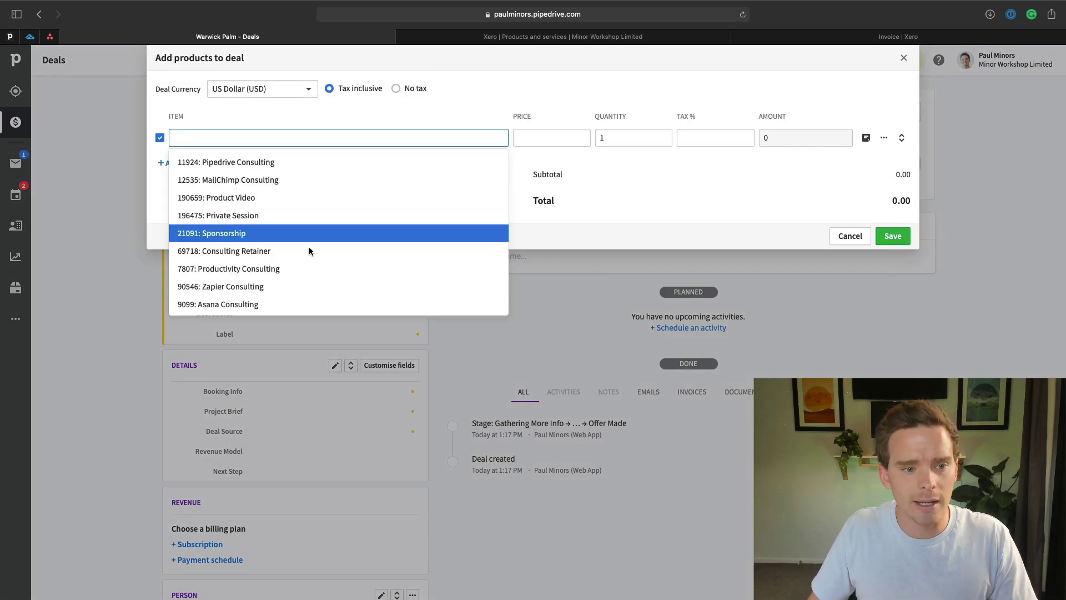
{"action": "scroll", "coordinate": [289, 283], "scroll_direction": "down", "scroll_amount": 2}
{"action": "left_click", "coordinate": [286, 274]}
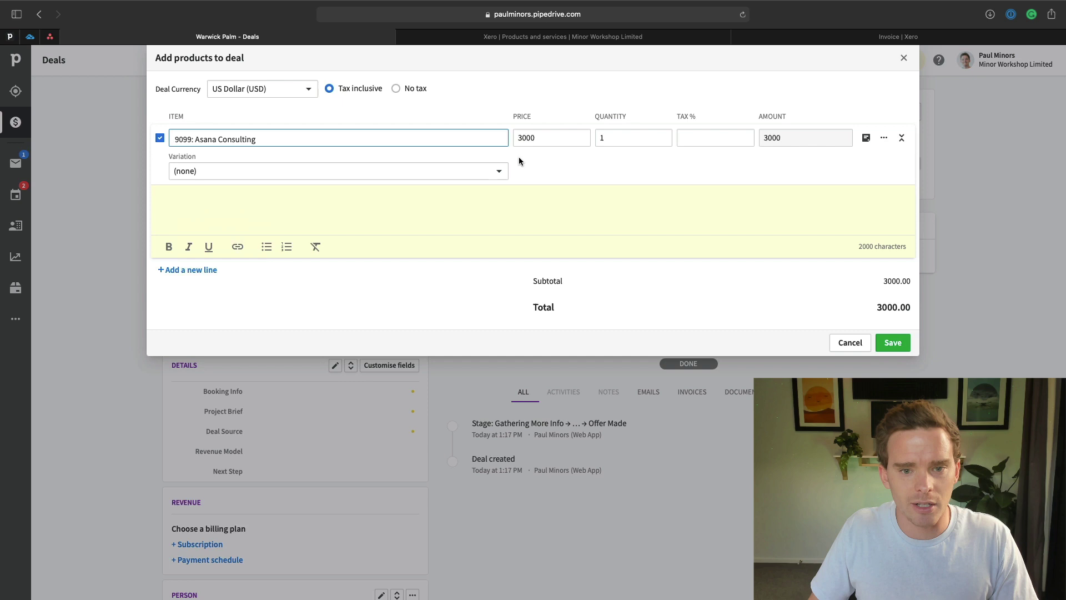
{"action": "left_click_drag", "start_coordinate": [540, 137], "coordinate": [510, 135]}
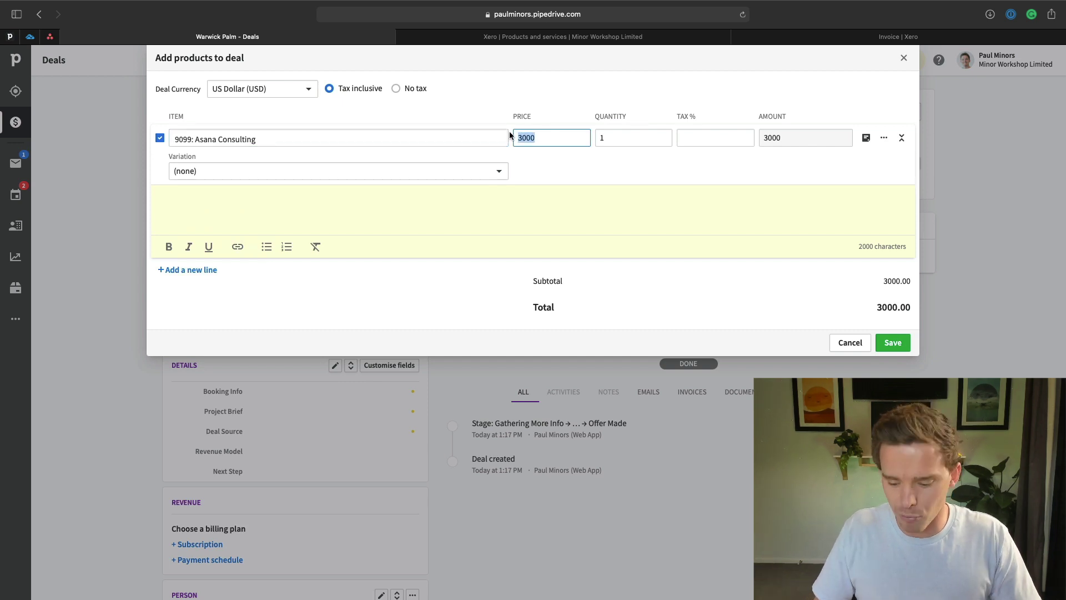
{"action": "type", "text": "1500"}
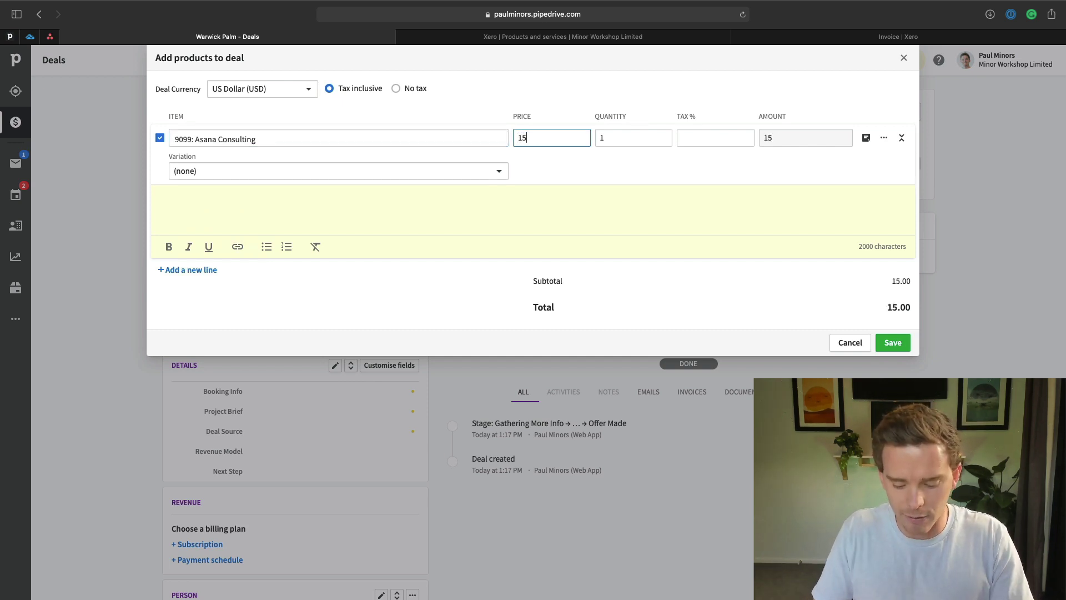
Add 196475 Private Session as a second product line with quantity 5.
{"action": "left_click", "coordinate": [191, 271]}
{"action": "type", "text": "priv"}
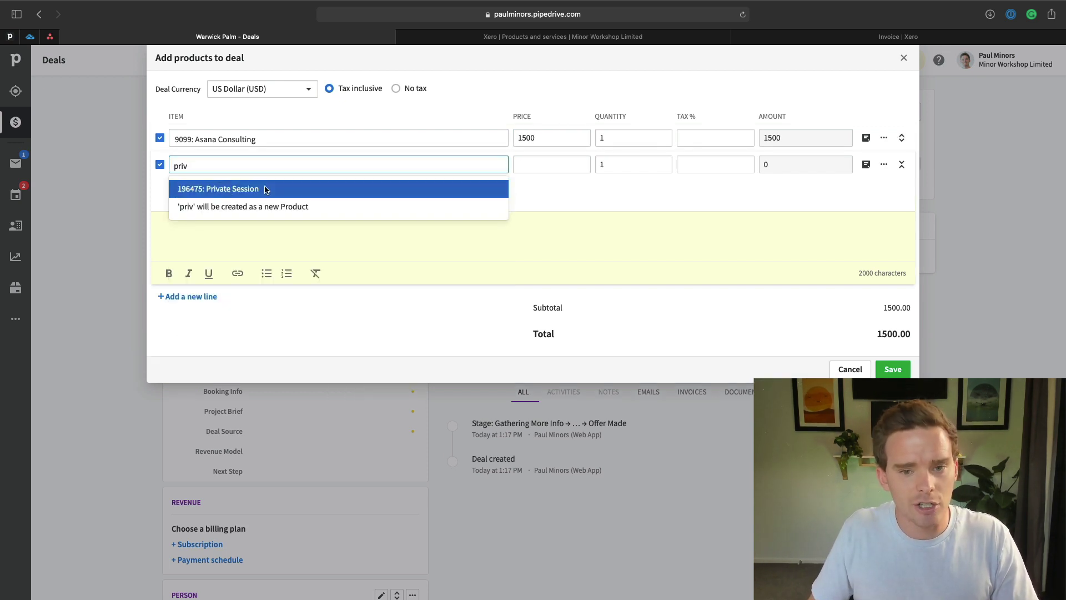
{"action": "left_click", "coordinate": [264, 187]}
{"action": "left_click", "coordinate": [616, 166]}
{"action": "type", "text": "5"}
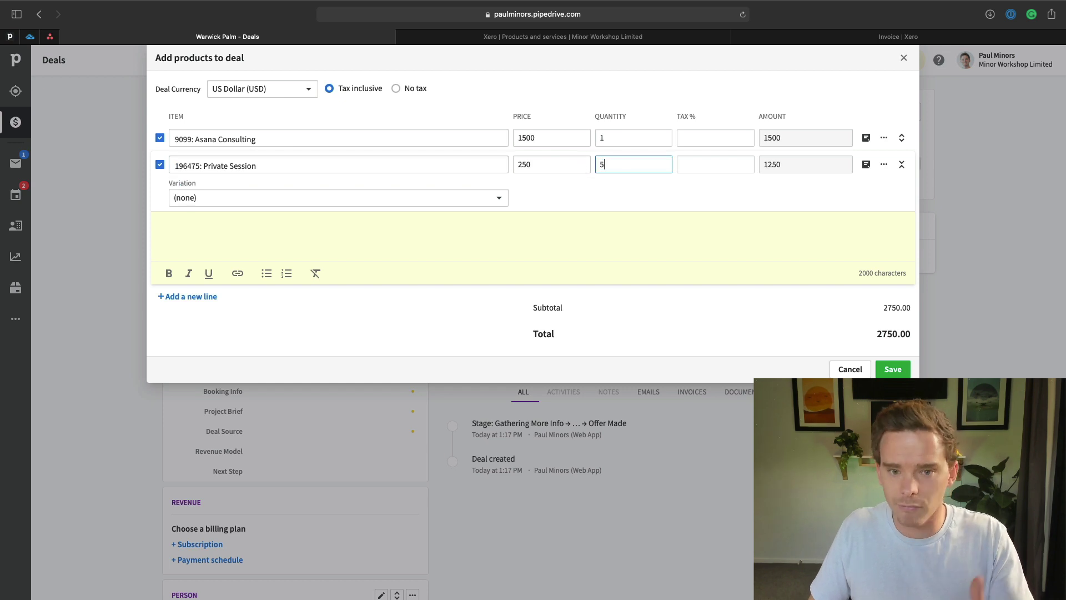
{"action": "left_click", "coordinate": [611, 193]}
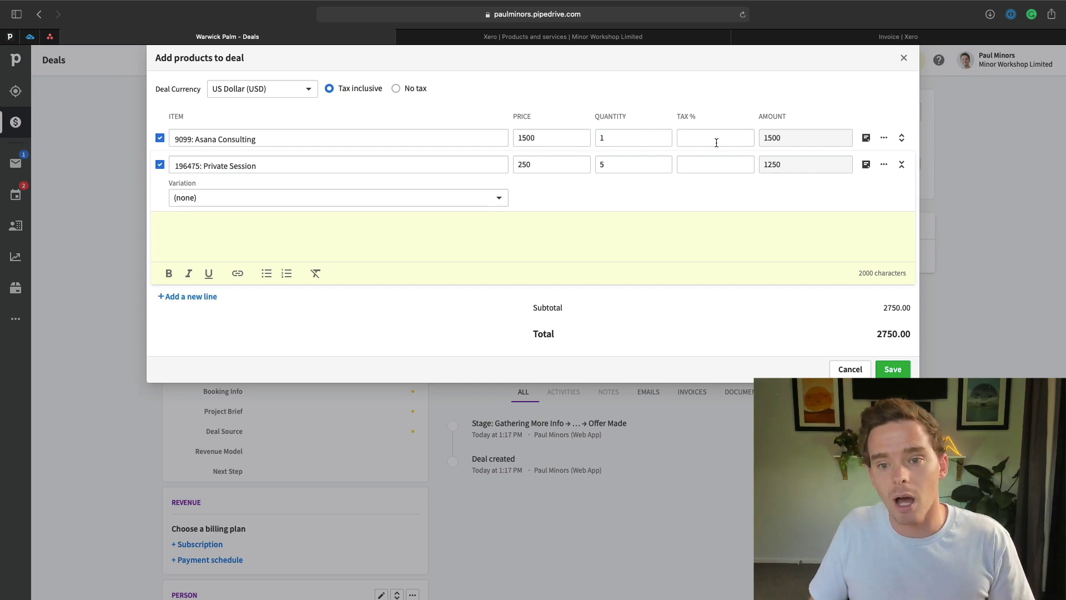
Give the Private Session line a 10% discount and save the products to the deal.
{"action": "left_click", "coordinate": [883, 139]}
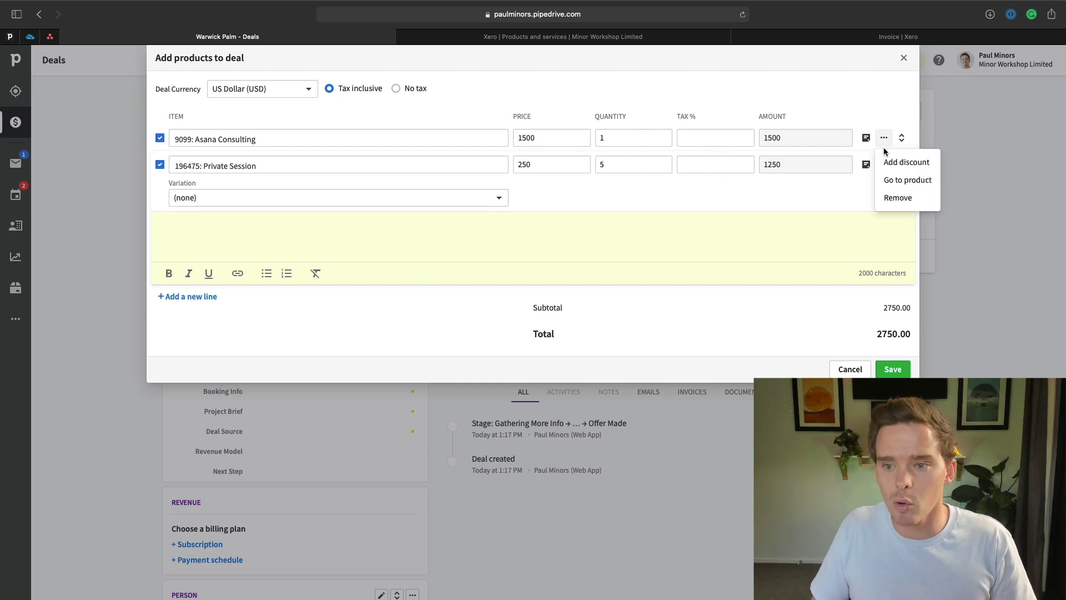
{"action": "left_click", "coordinate": [906, 159]}
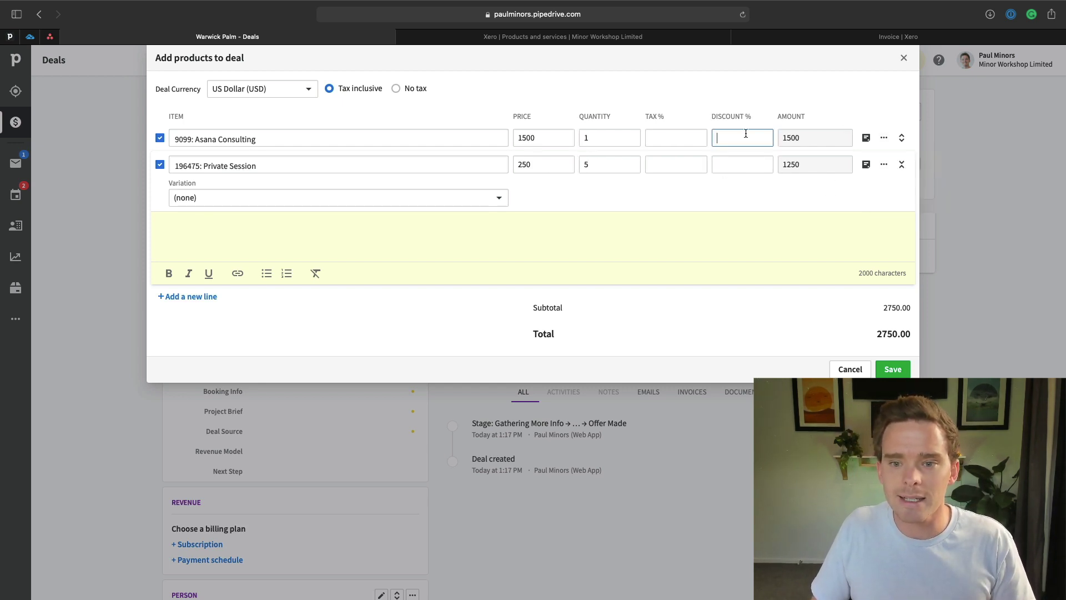
{"action": "left_click", "coordinate": [729, 165]}
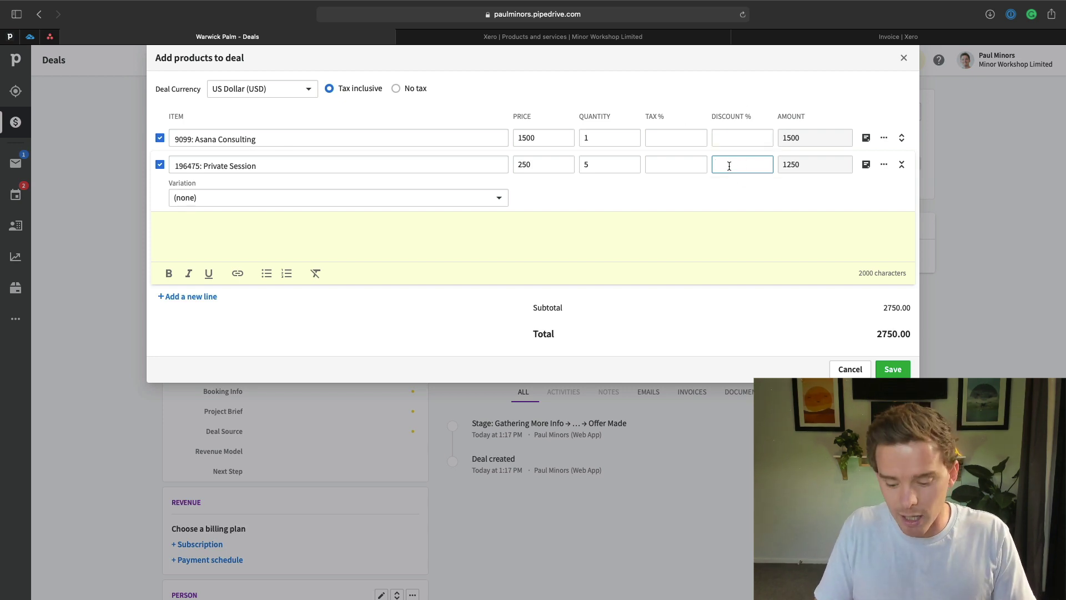
{"action": "type", "text": "10"}
{"action": "left_click", "coordinate": [698, 193]}
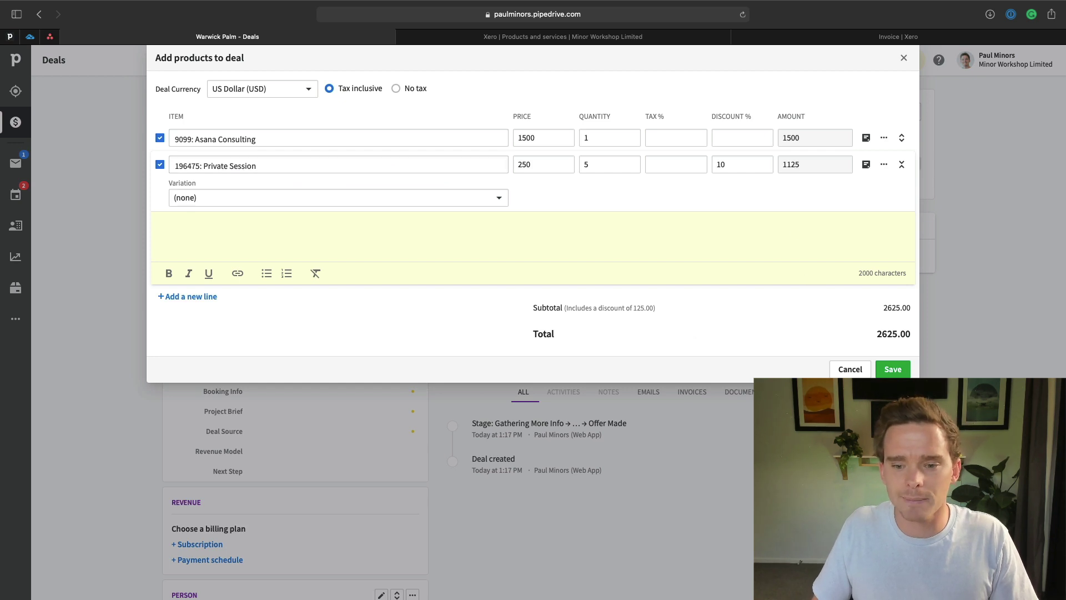
{"action": "left_click", "coordinate": [892, 369]}
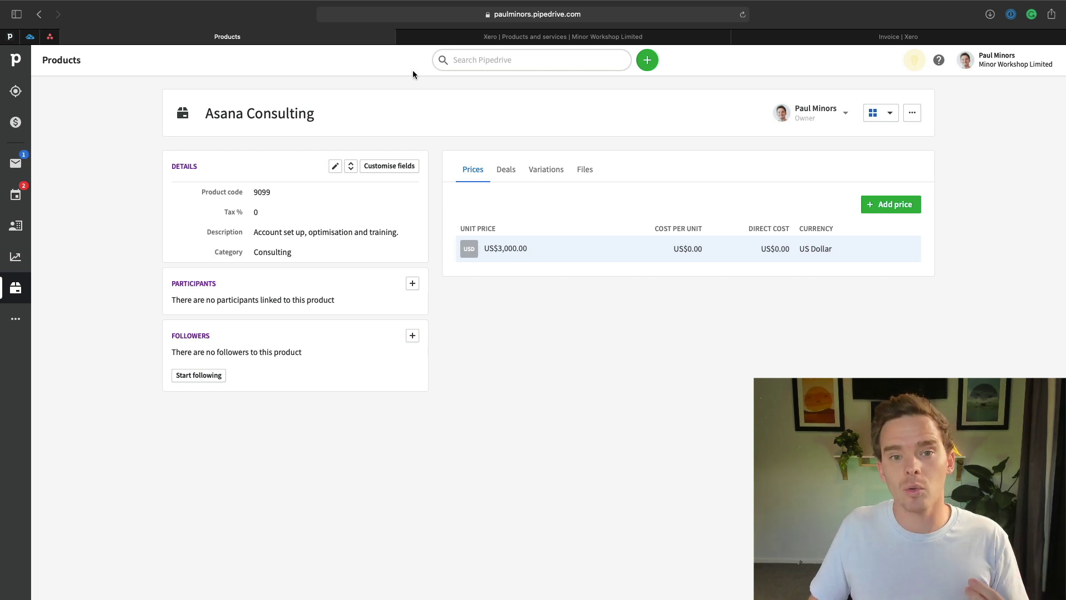
Switch to Xero's Products and services list showing Private Session 250.00 and Asana Consulting 1,000.00.
{"action": "left_click", "coordinate": [455, 37]}
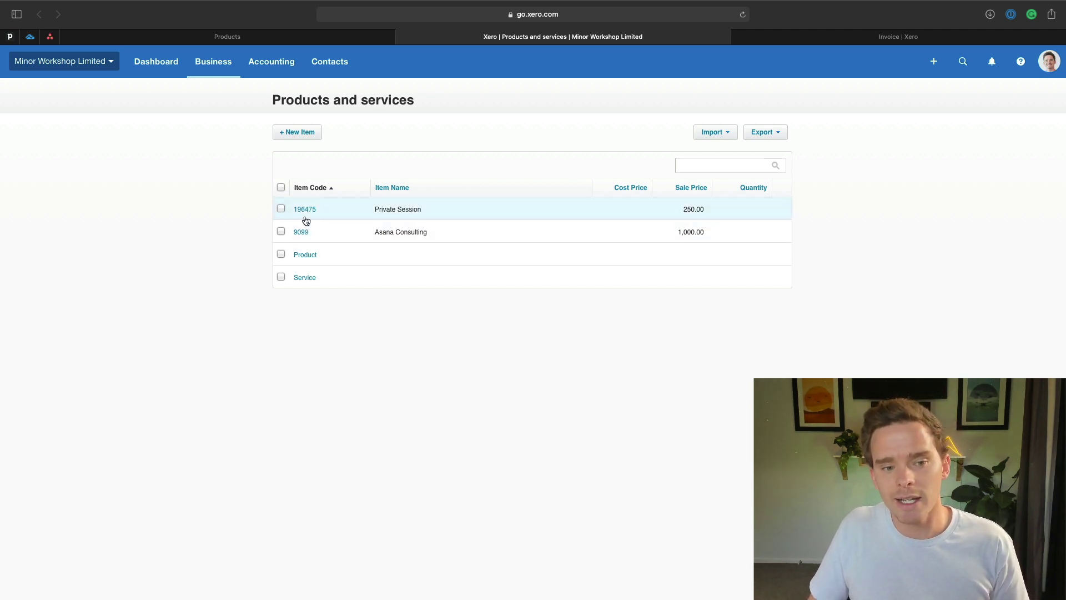
Go back to Pipedrive's Asana Consulting product page, code 9099 at US$3,000.00.
{"action": "left_click", "coordinate": [339, 37]}
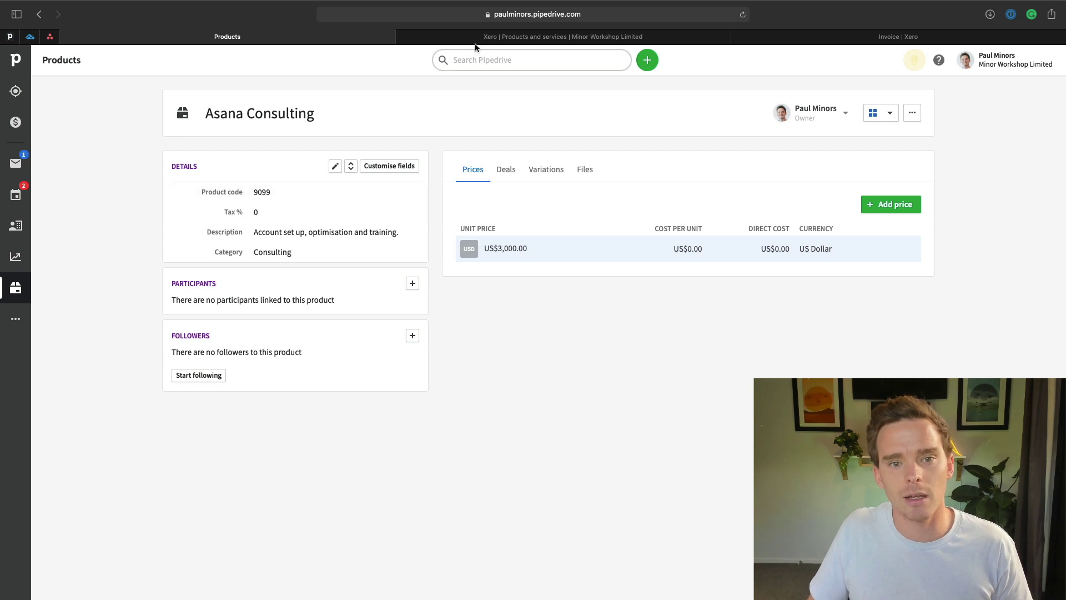
Return to the Palm Consulting deal and scroll through its Person, Organisation and Invoicing sections.
{"action": "left_click", "coordinate": [533, 37]}
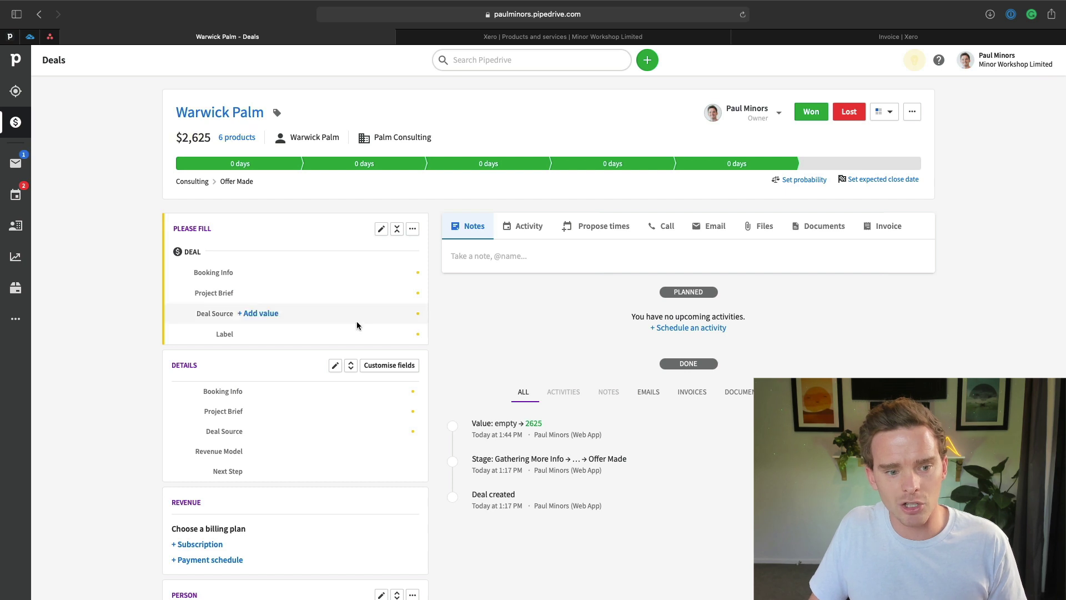
{"action": "scroll", "coordinate": [589, 356], "scroll_direction": "down", "scroll_amount": 8}
{"action": "scroll", "coordinate": [569, 368], "scroll_direction": "up", "scroll_amount": 1}
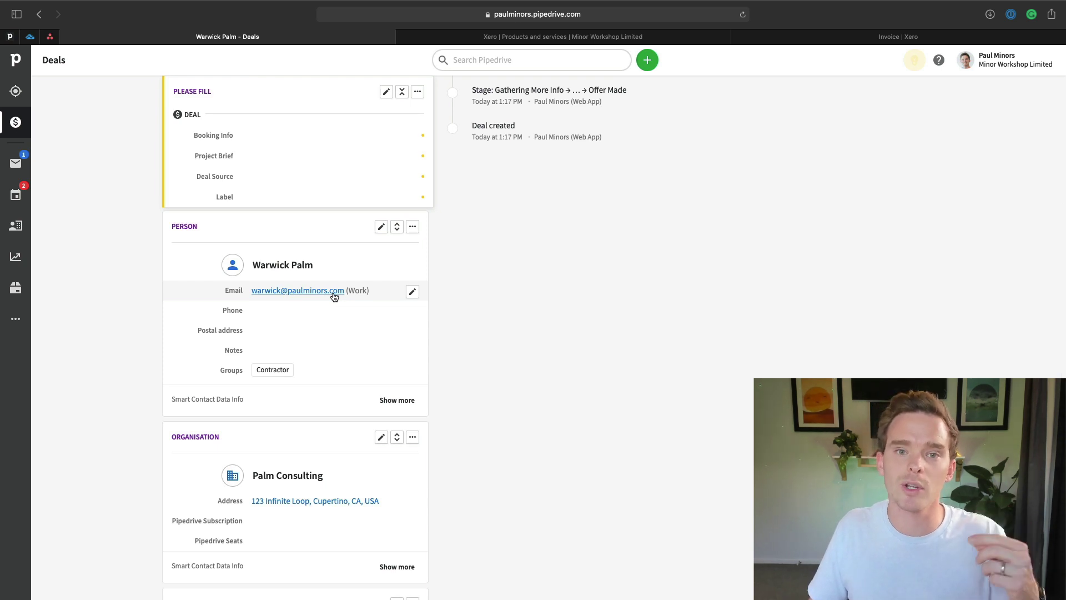
{"action": "scroll", "coordinate": [335, 296], "scroll_direction": "down", "scroll_amount": 3}
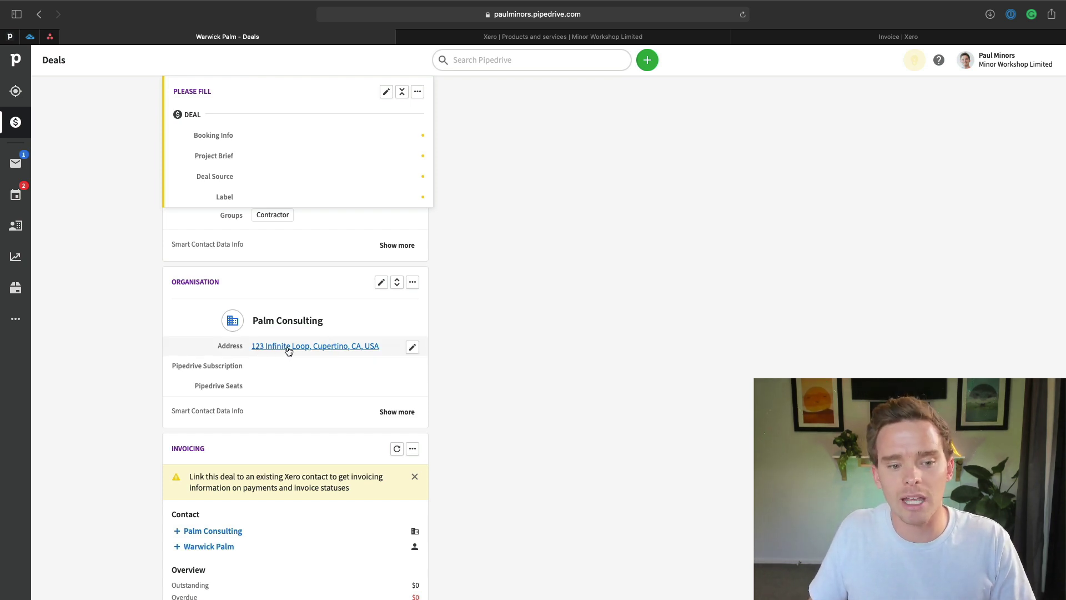
{"action": "scroll", "coordinate": [596, 339], "scroll_direction": "up", "scroll_amount": 10}
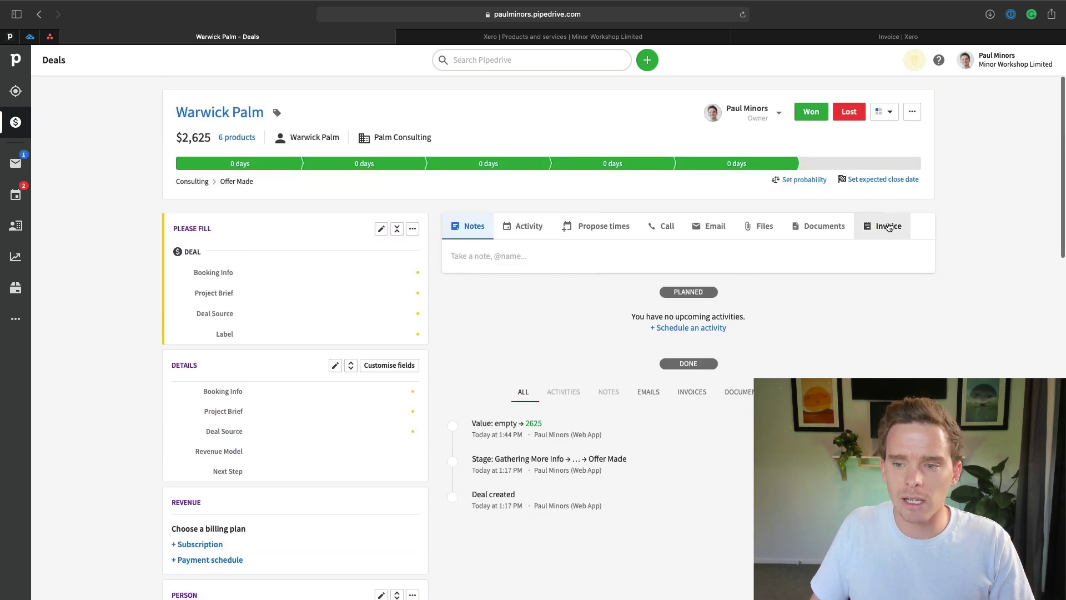
Start a new invoice from the deal and search for the customer's existing Xero contact.
{"action": "left_click", "coordinate": [888, 226]}
{"action": "left_click", "coordinate": [819, 277]}
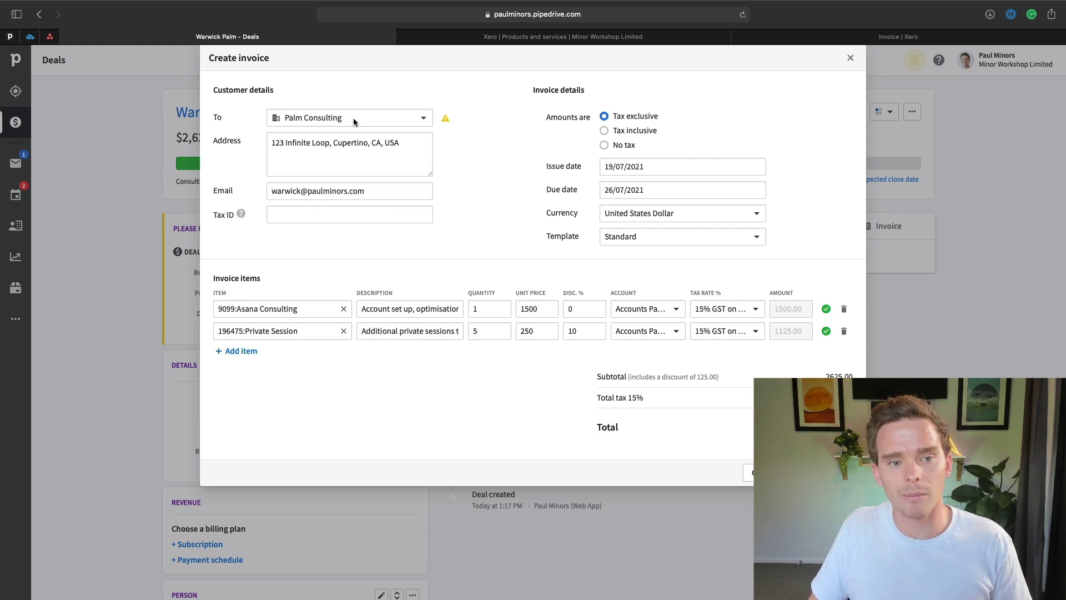
{"action": "left_click", "coordinate": [446, 120]}
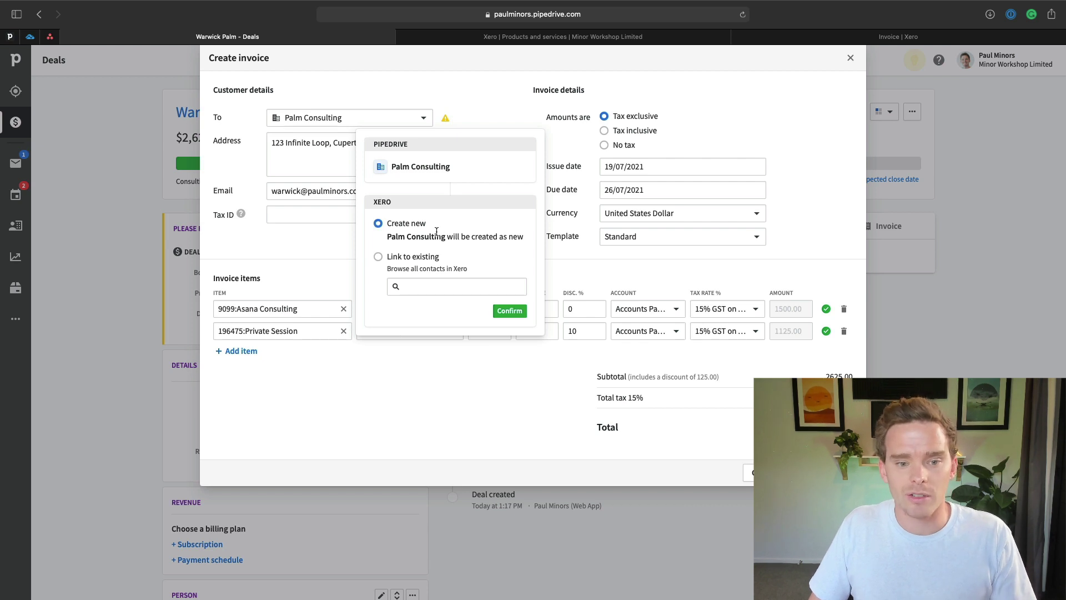
{"action": "left_click", "coordinate": [414, 256]}
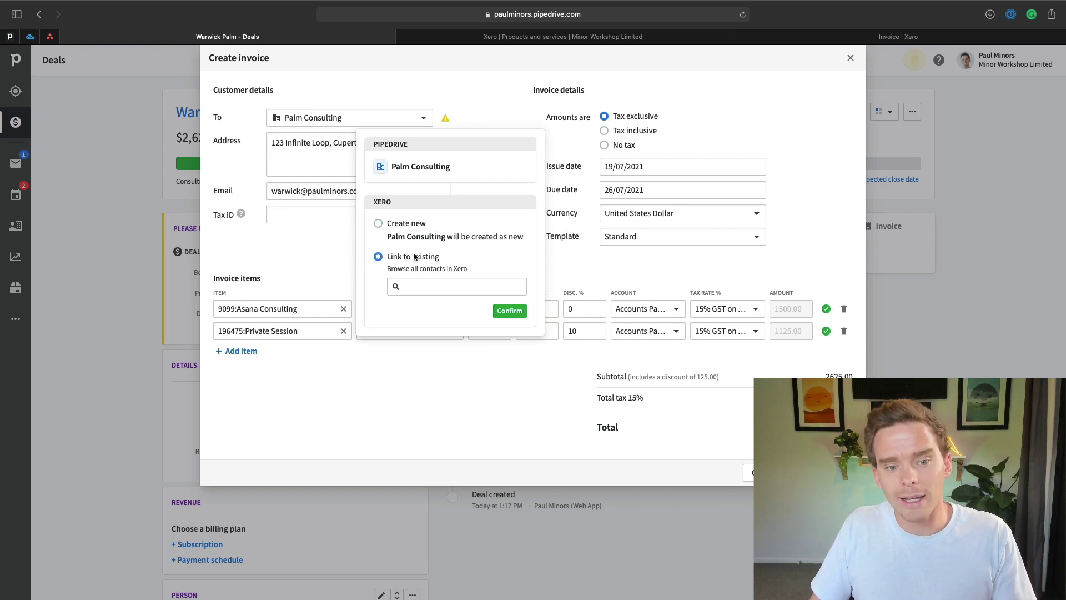
{"action": "left_click", "coordinate": [436, 284]}
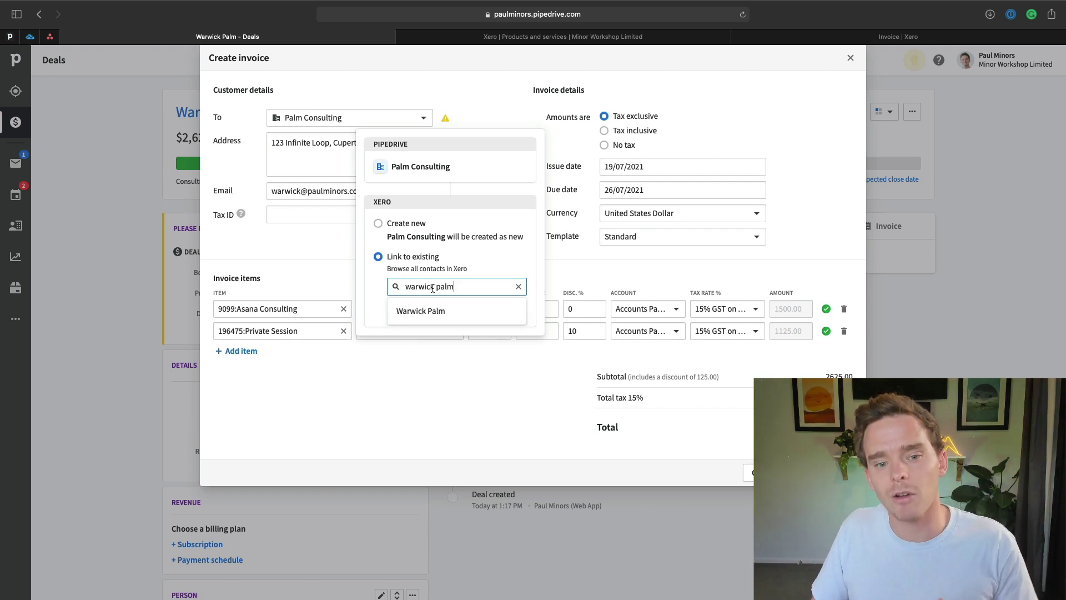
{"action": "left_click", "coordinate": [428, 310]}
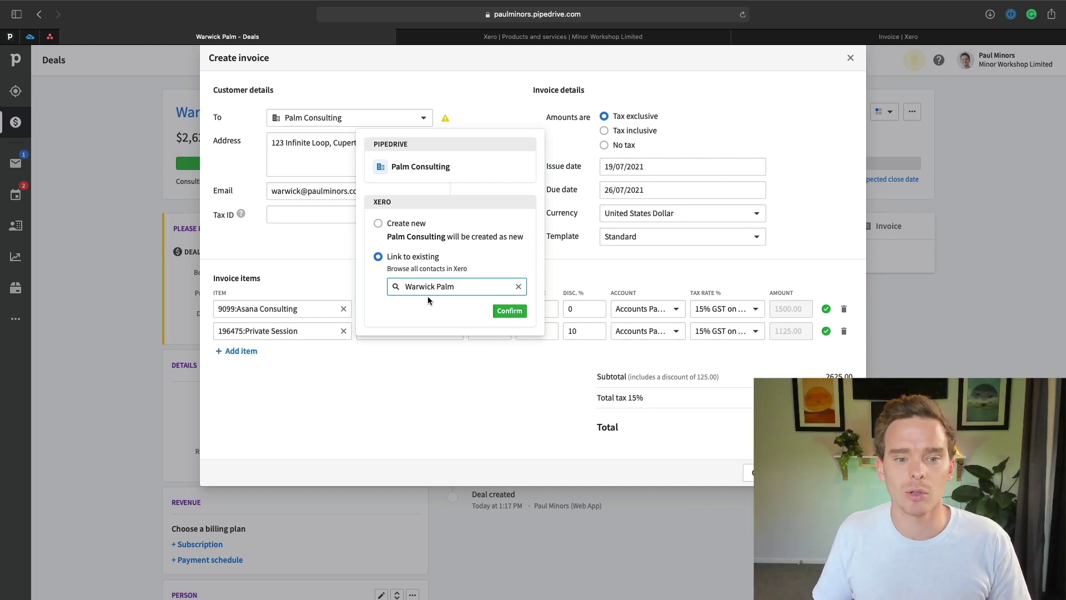
Confirm the link to the existing Xero contact and check the customer's address and email.
{"action": "left_click", "coordinate": [411, 222]}
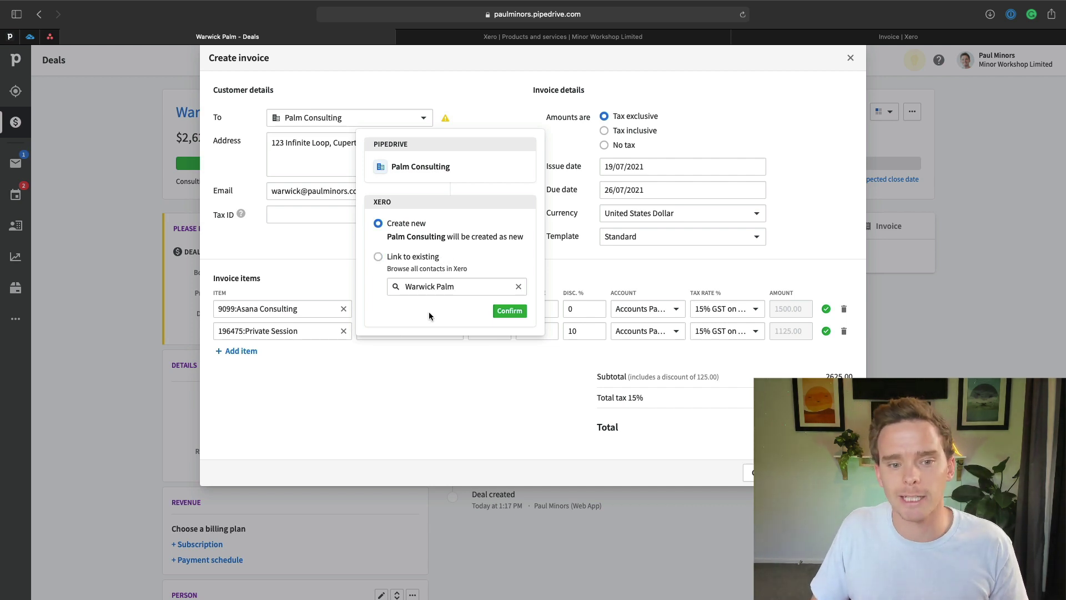
{"action": "left_click", "coordinate": [407, 258]}
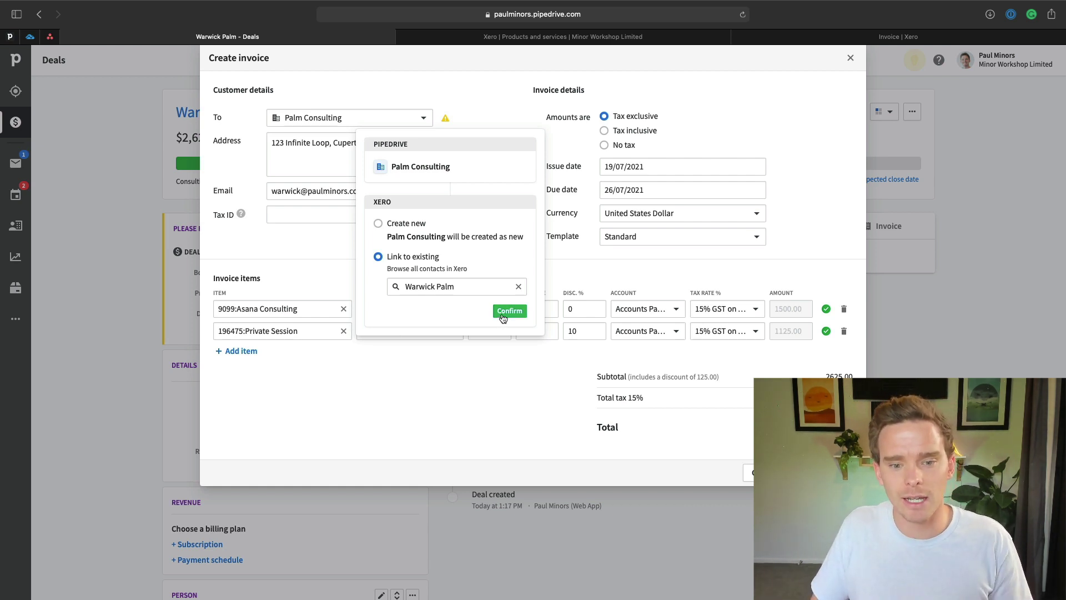
{"action": "left_click", "coordinate": [509, 310]}
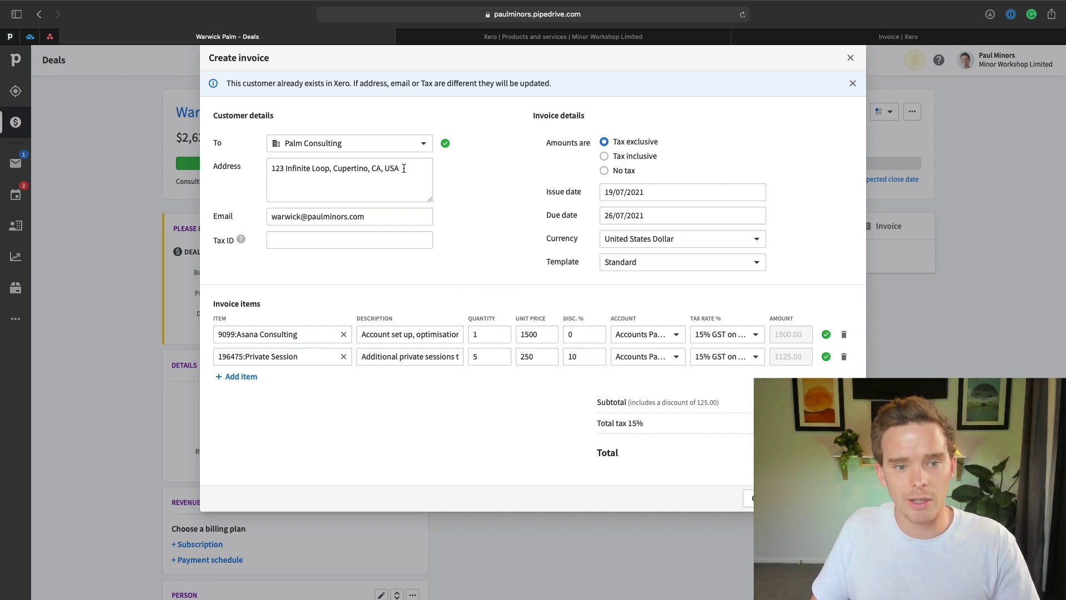
{"action": "left_click_drag", "start_coordinate": [400, 167], "coordinate": [262, 168]}
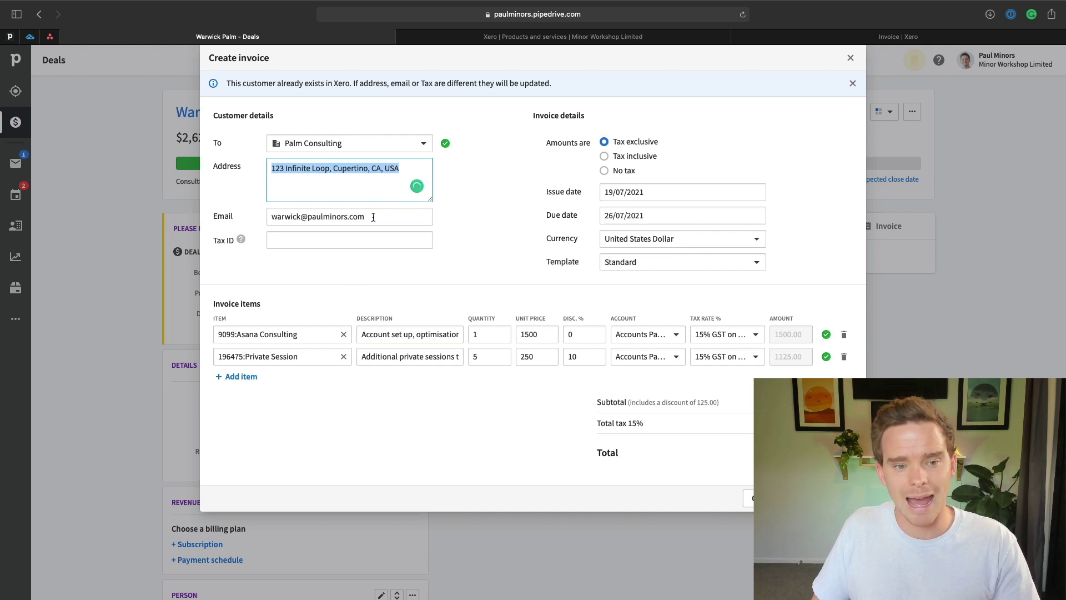
{"action": "left_click_drag", "start_coordinate": [373, 217], "coordinate": [254, 211]}
{"action": "left_click", "coordinate": [254, 214]}
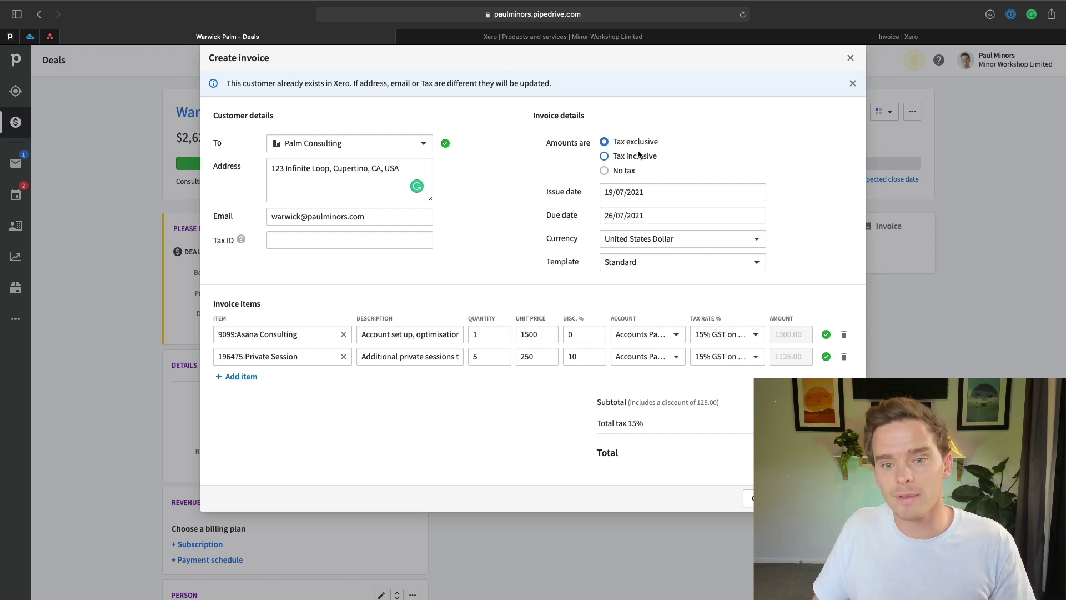
Leave the issue date unchanged and set the due date to 20 August 2021.
{"action": "left_click", "coordinate": [631, 193]}
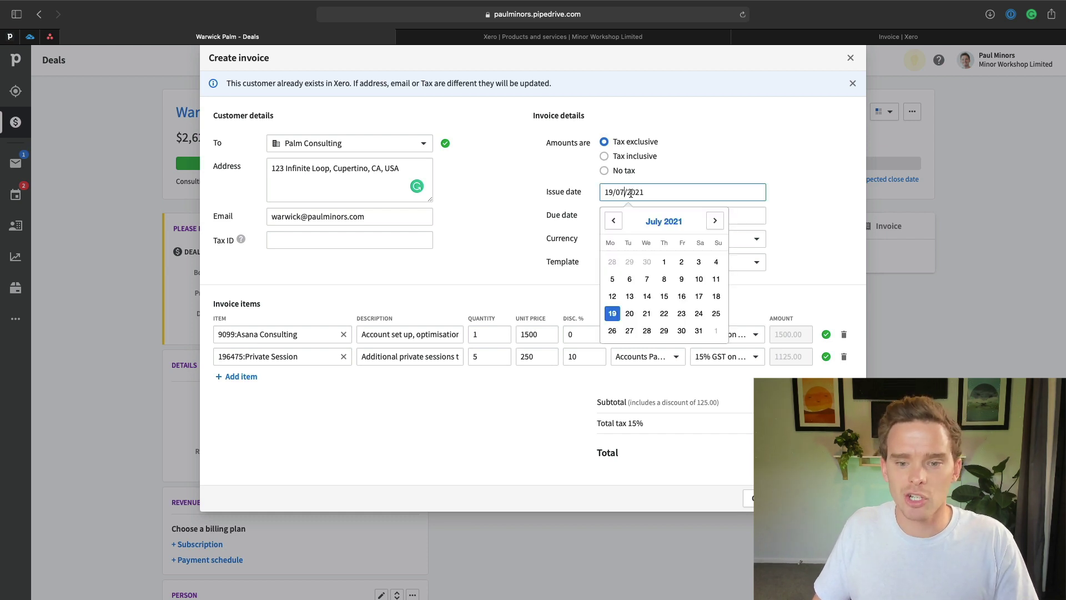
{"action": "left_click", "coordinate": [584, 209]}
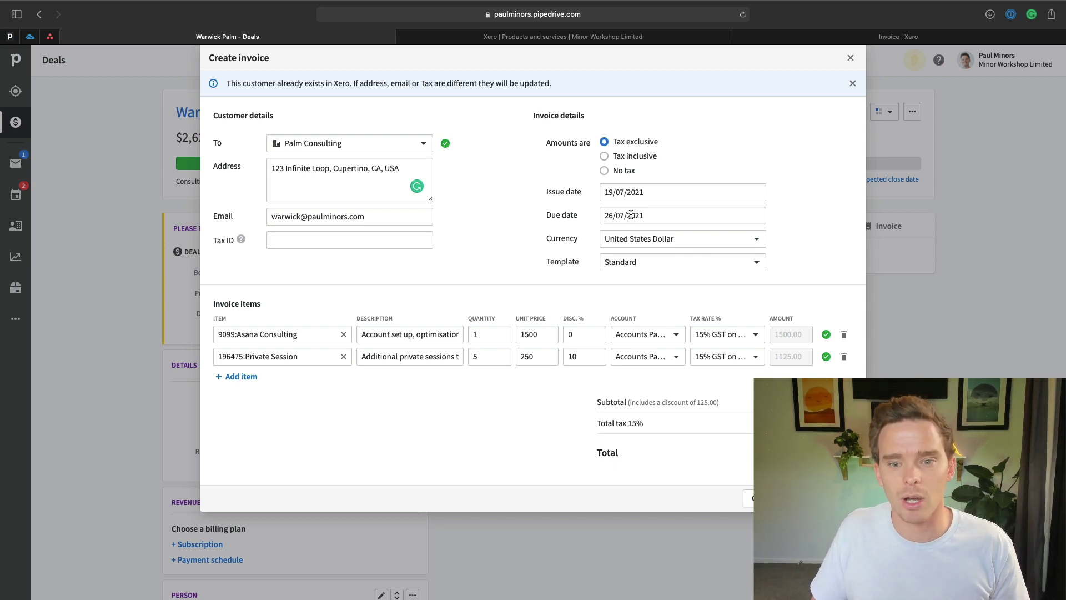
{"action": "left_click", "coordinate": [631, 215]}
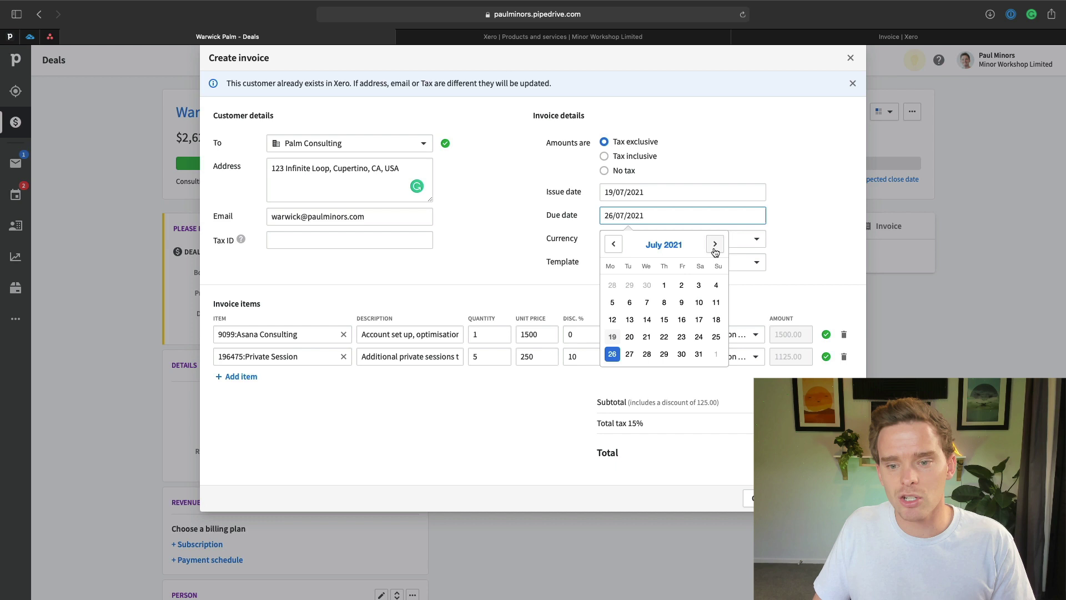
{"action": "left_click", "coordinate": [715, 244]}
{"action": "left_click", "coordinate": [682, 336]}
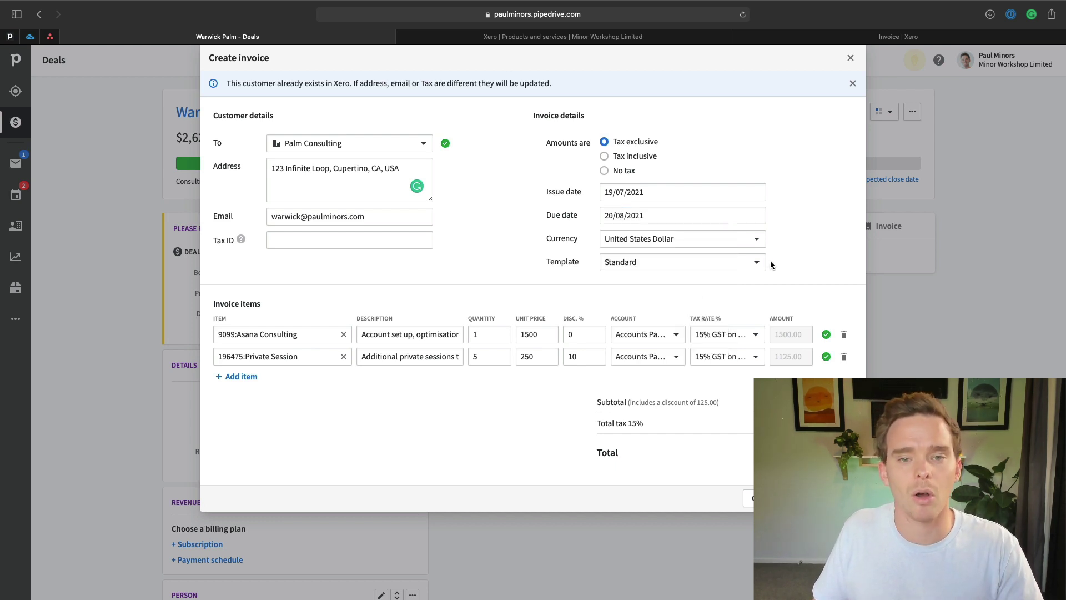
Keep United States Dollar as the currency and Standard as the invoice template.
{"action": "left_click", "coordinate": [734, 239]}
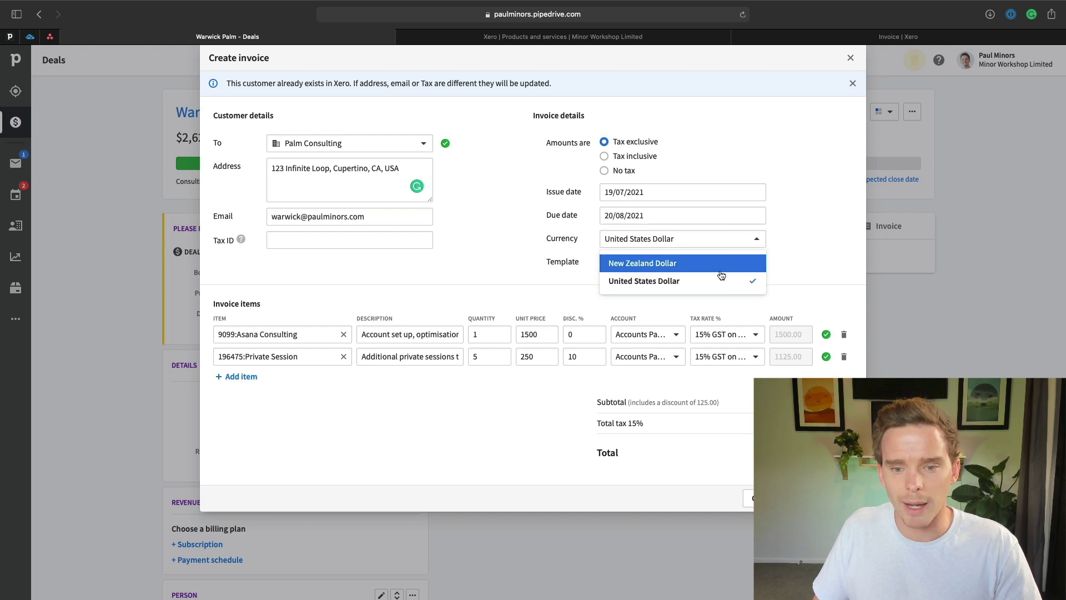
{"action": "left_click", "coordinate": [801, 225]}
{"action": "left_click", "coordinate": [700, 261]}
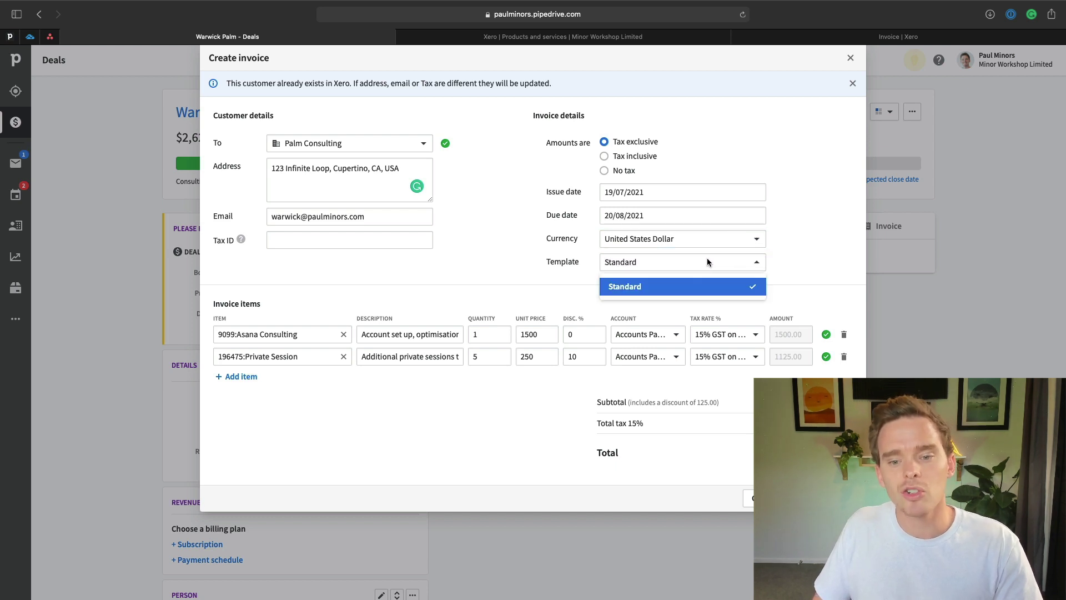
{"action": "left_click", "coordinate": [548, 240]}
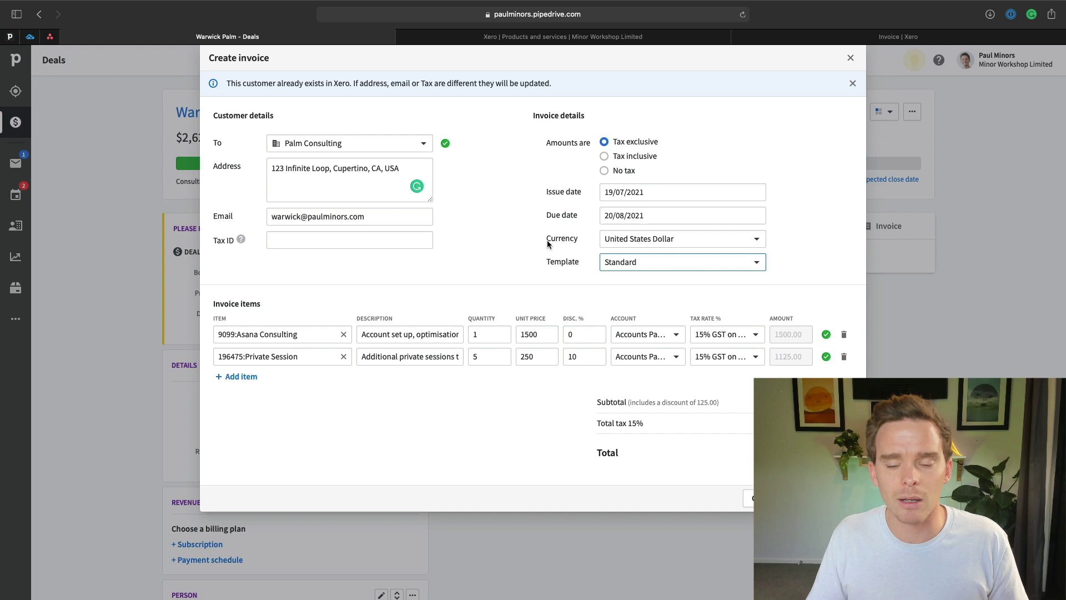
{"action": "left_click", "coordinate": [688, 266]}
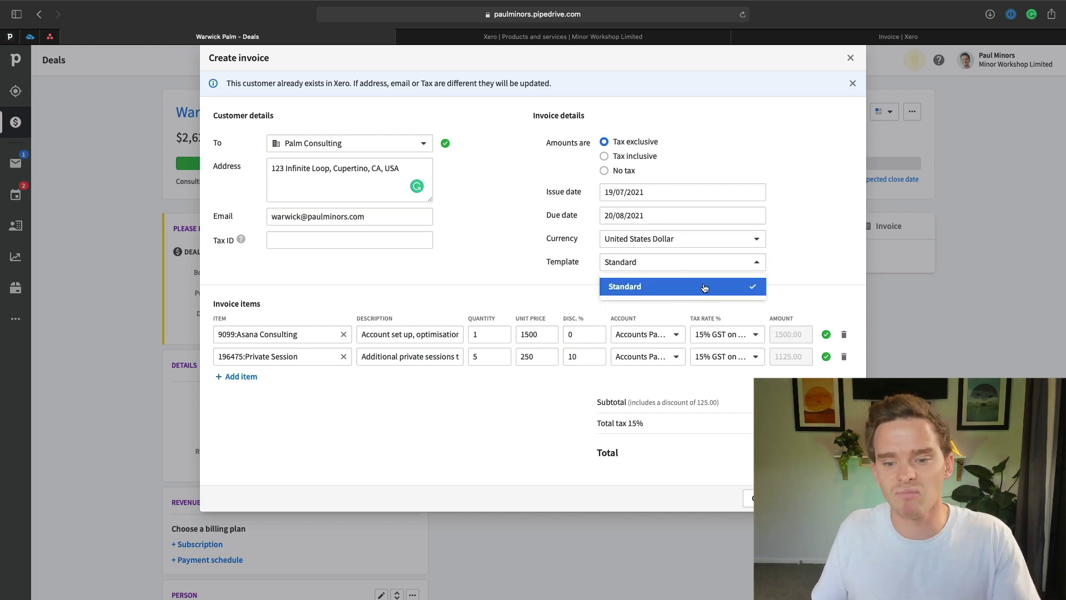
{"action": "left_click", "coordinate": [811, 275]}
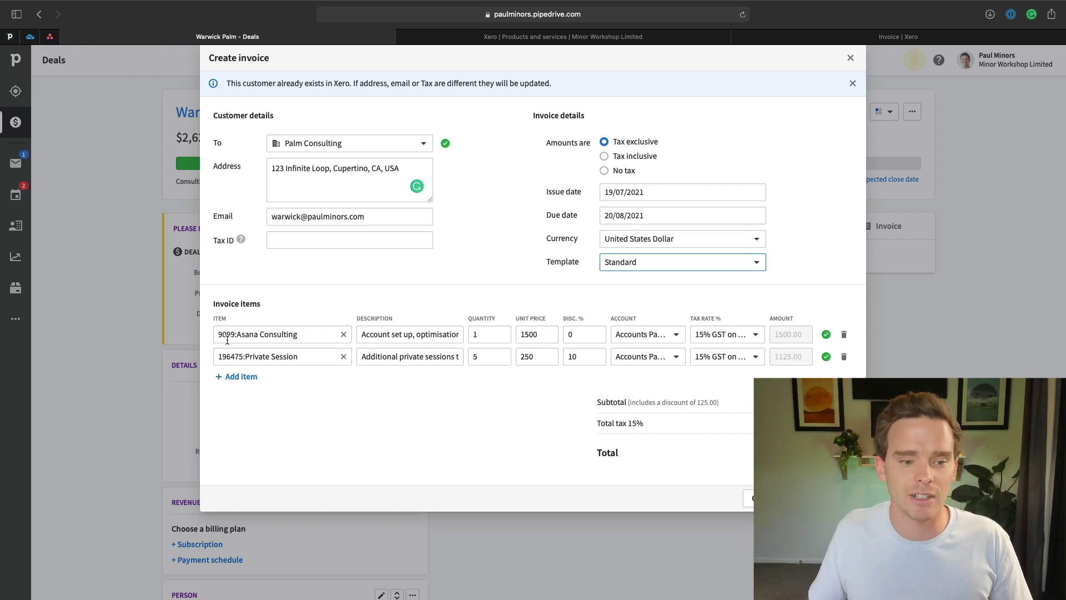
Replace the item descriptions with 'Custom project' and '5-Hours'.
{"action": "left_click", "coordinate": [390, 335]}
{"action": "key", "text": "super+a"}
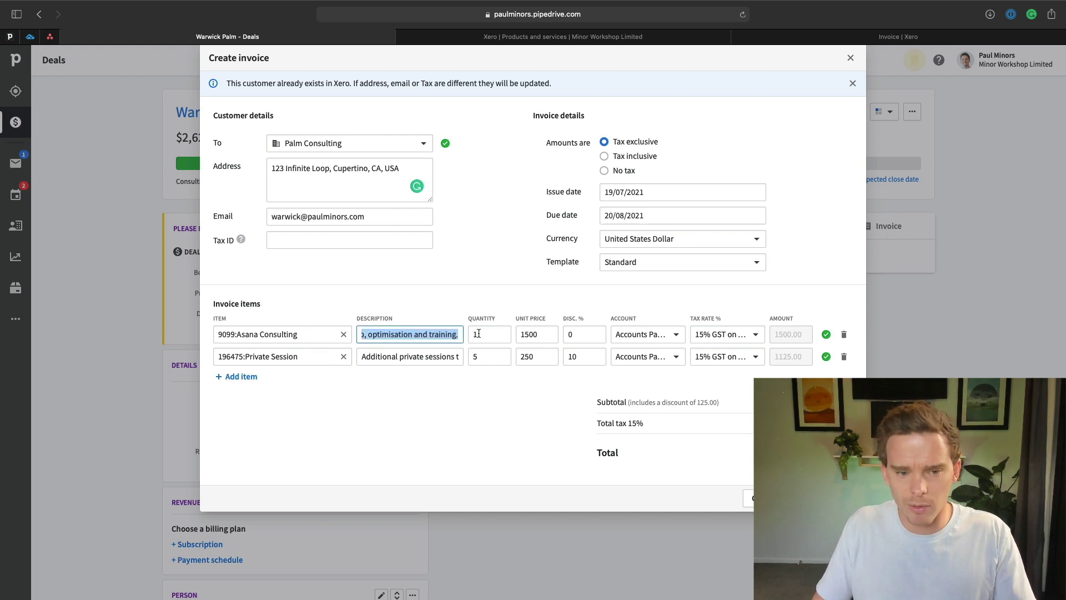
{"action": "key", "text": "BackSpace"}
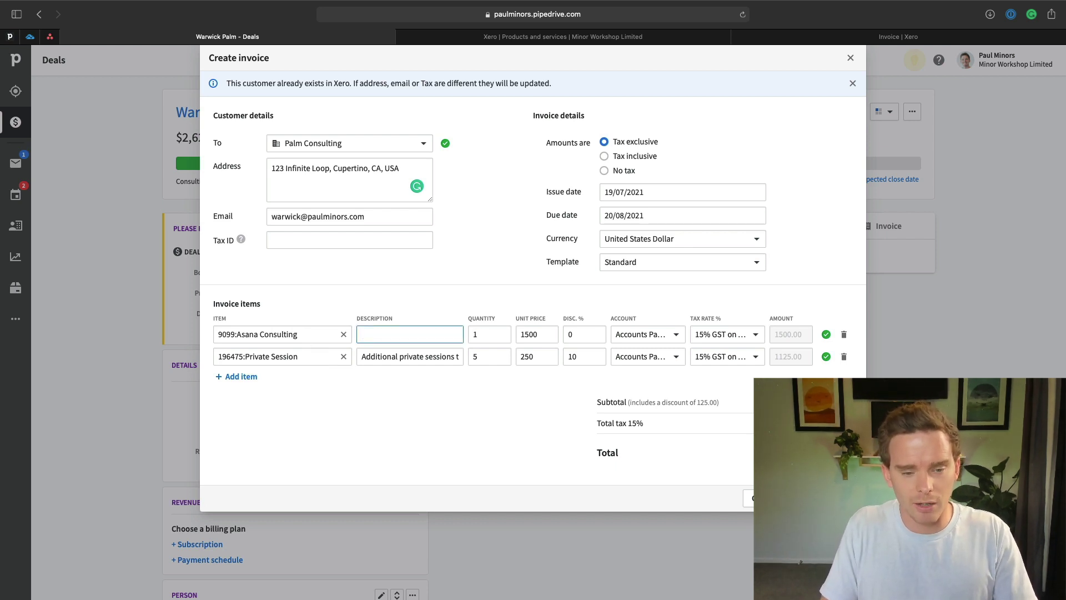
{"action": "type", "text": "Custom project"}
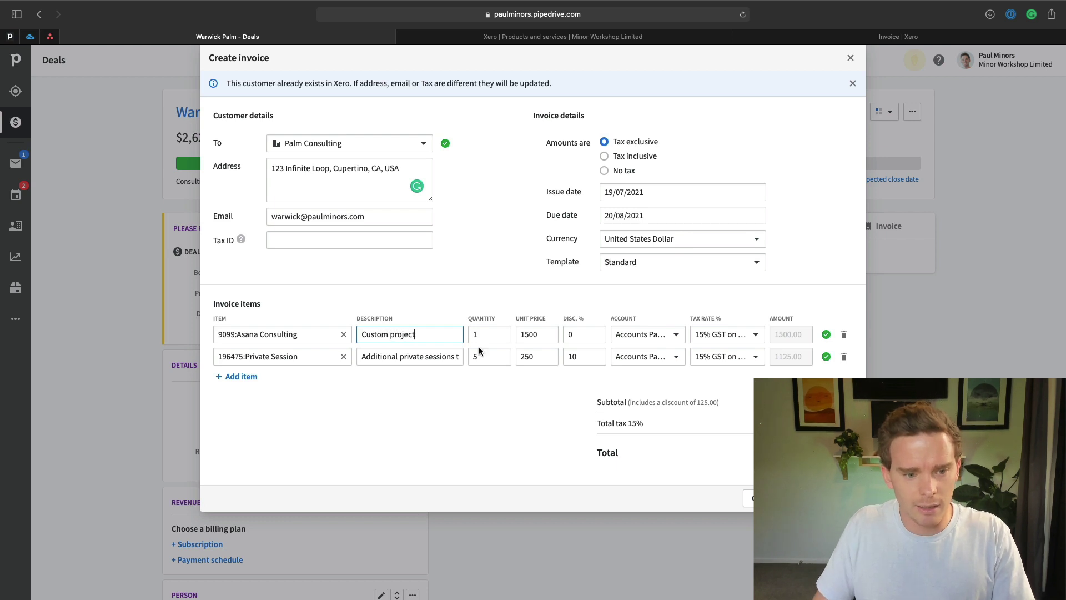
{"action": "triple_click", "coordinate": [423, 358]}
{"action": "type", "text": "5-"}
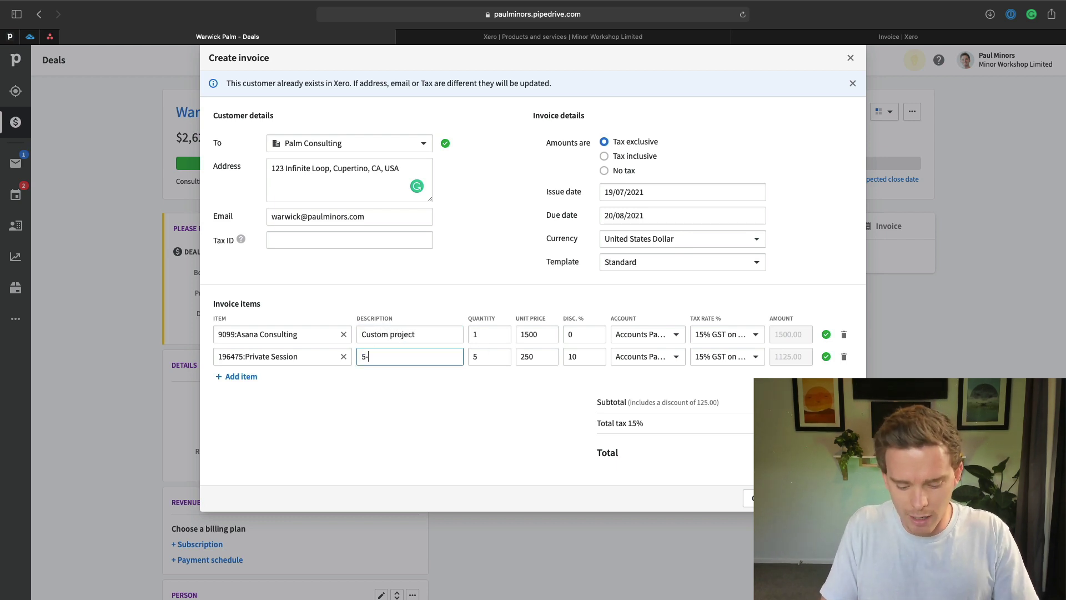
{"action": "type", "text": "Hours"}
{"action": "left_click", "coordinate": [446, 385]}
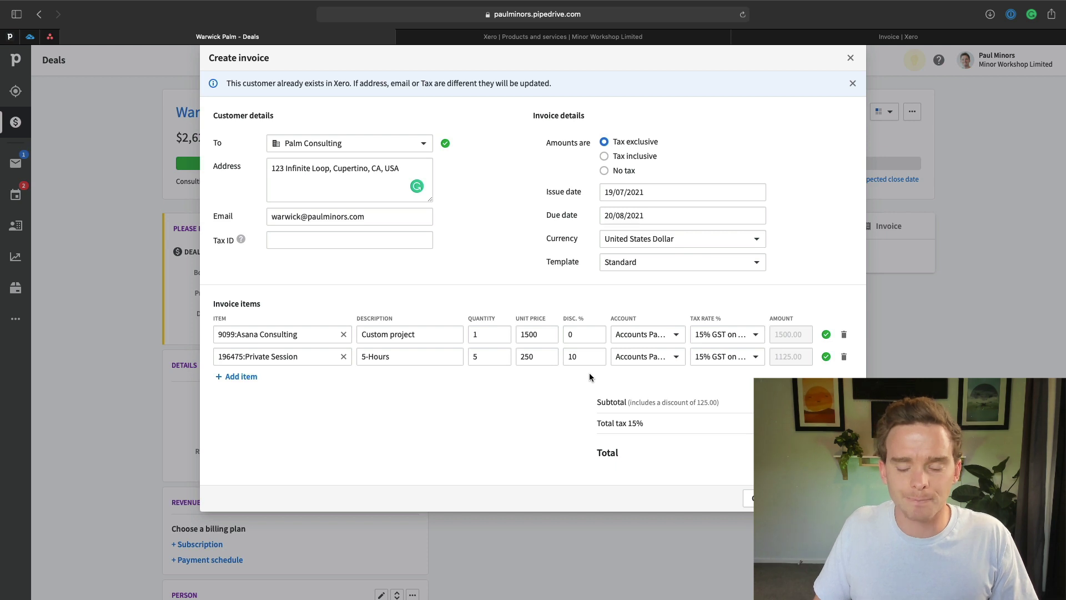
Keep the first item's existing account and 15% GST tax rate.
{"action": "left_click", "coordinate": [644, 336]}
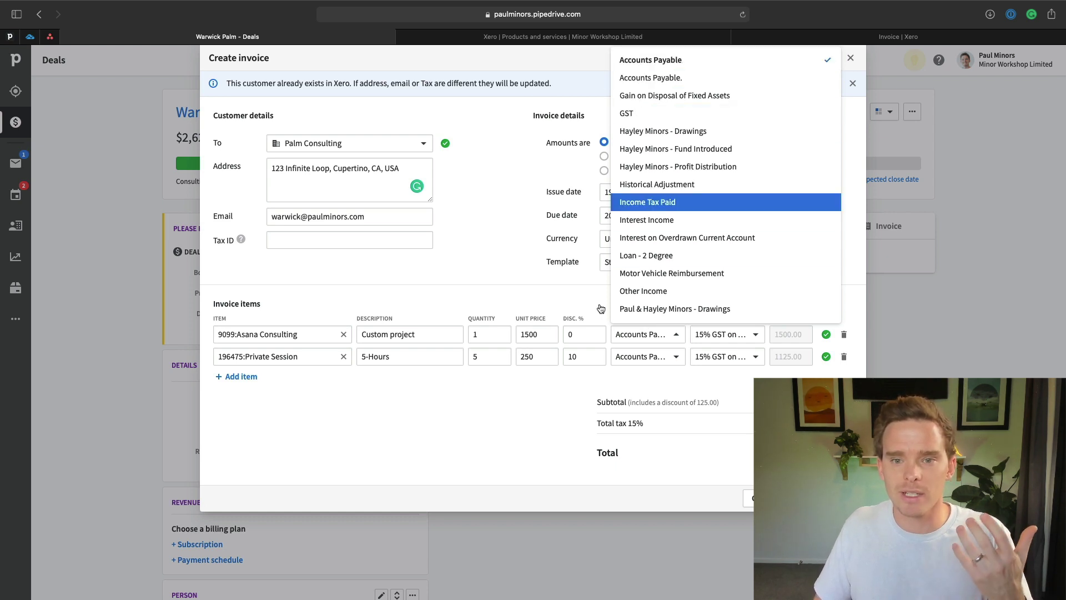
{"action": "key", "text": "Escape"}
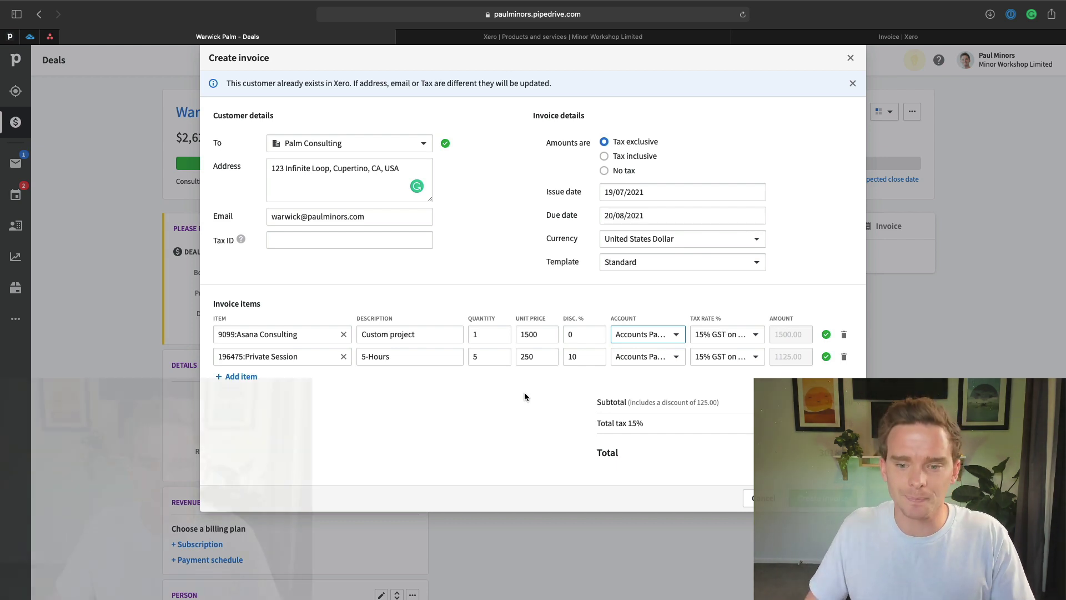
{"action": "left_click", "coordinate": [741, 334]}
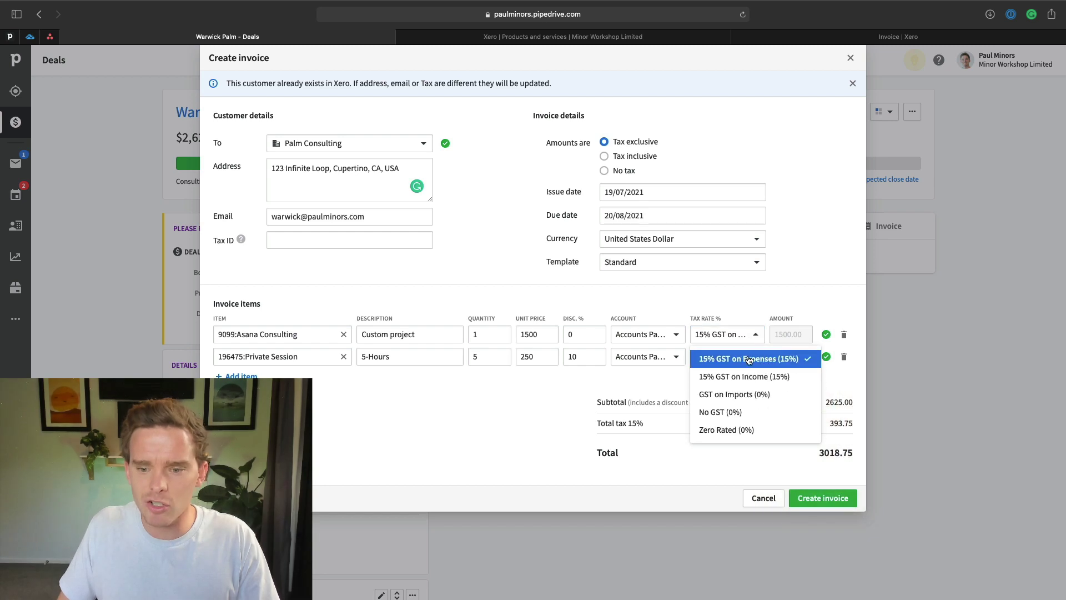
{"action": "left_click", "coordinate": [683, 379]}
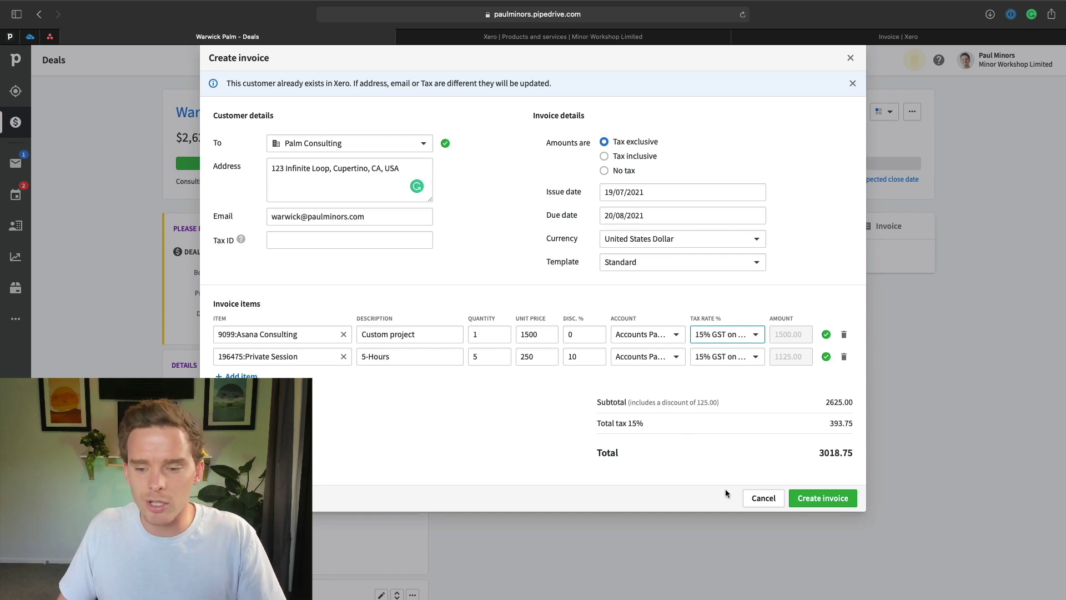
Create the invoice and save it to Xero, then open the draft invoice's actions menu.
{"action": "left_click", "coordinate": [822, 498]}
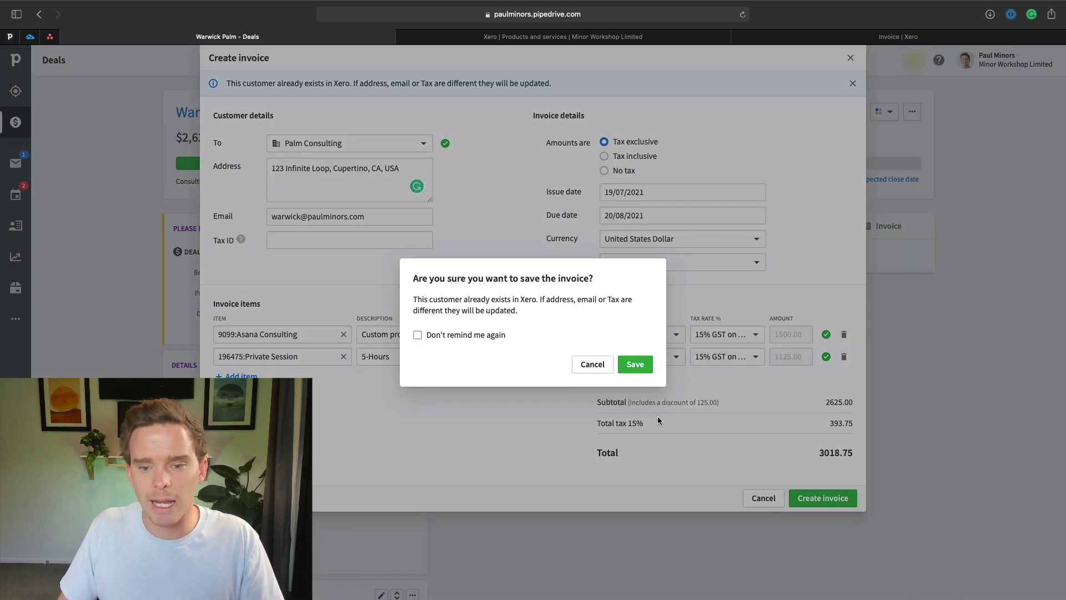
{"action": "left_click", "coordinate": [635, 364]}
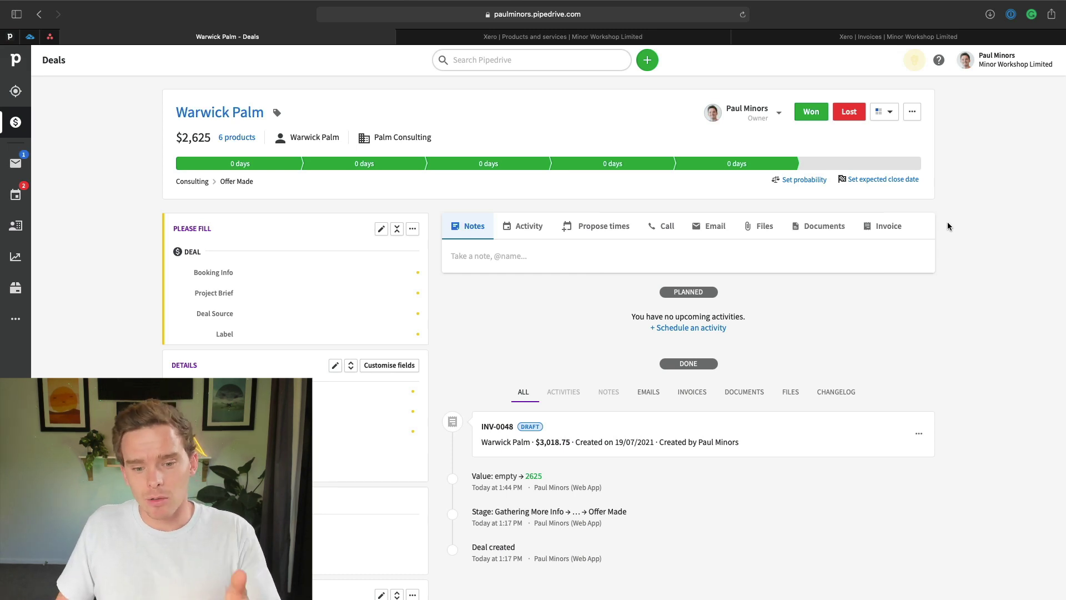
{"action": "scroll", "coordinate": [779, 411], "scroll_direction": "down", "scroll_amount": 3}
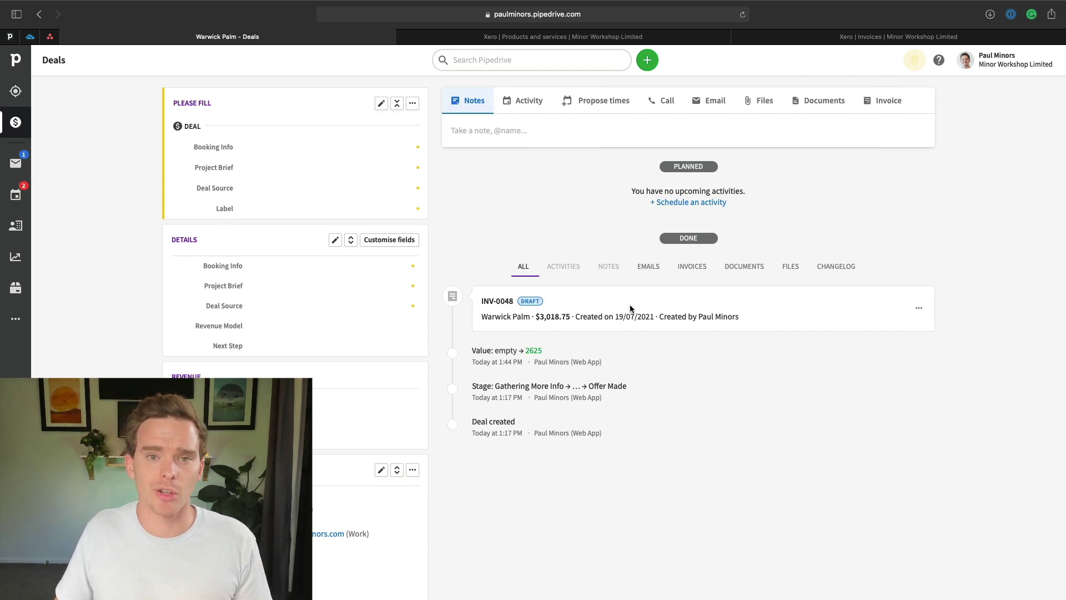
{"action": "left_click", "coordinate": [919, 307]}
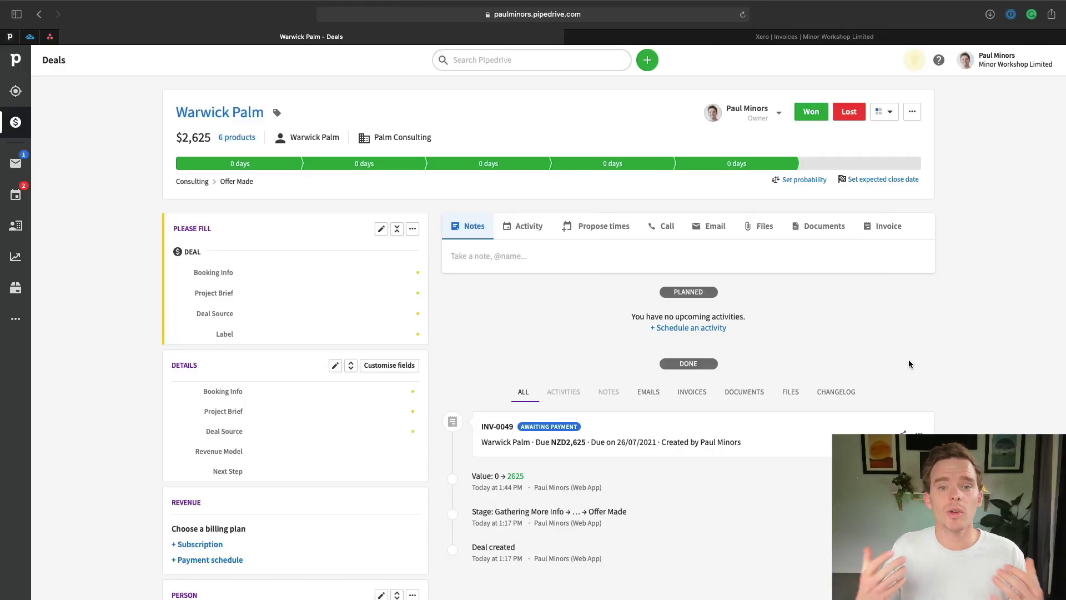
Generate a shareable Xero link for invoice INV-0049, then bring up its actions menu.
{"action": "scroll", "coordinate": [909, 364], "scroll_direction": "down", "scroll_amount": 2}
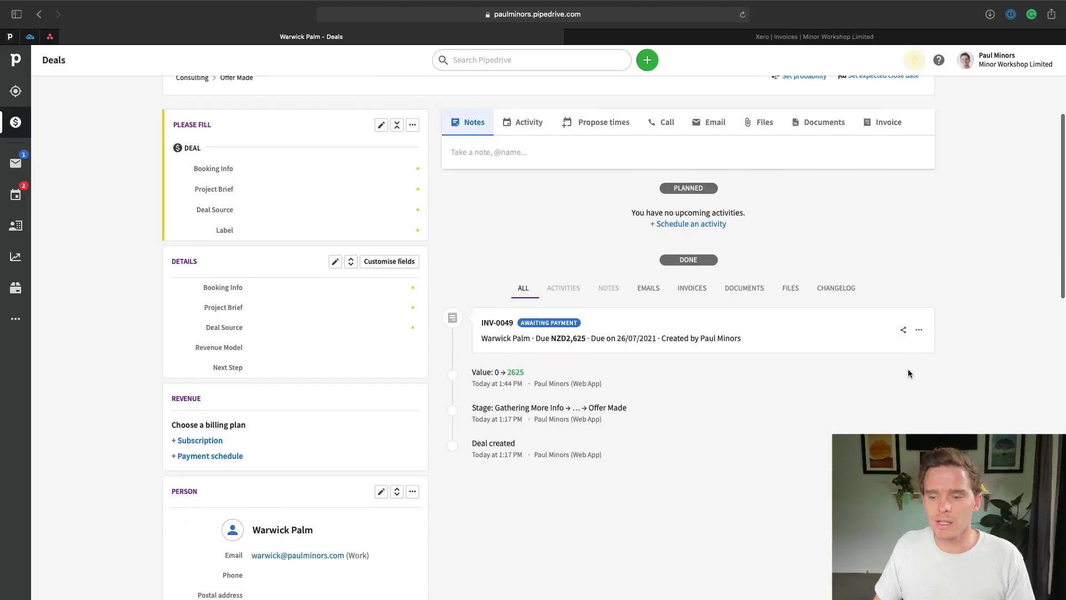
{"action": "left_click", "coordinate": [904, 331]}
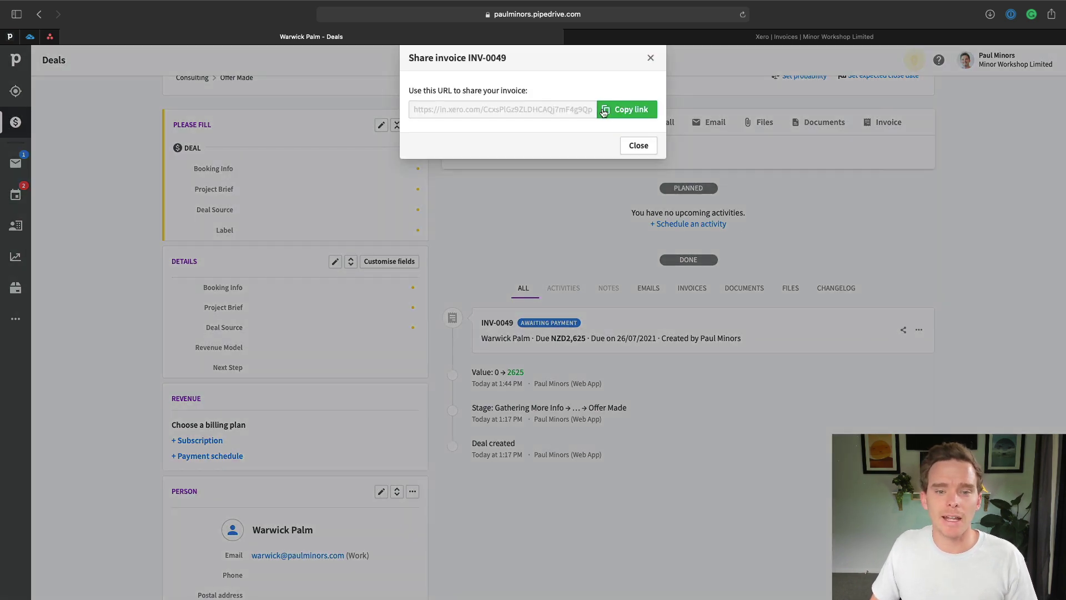
{"action": "left_click", "coordinate": [626, 145]}
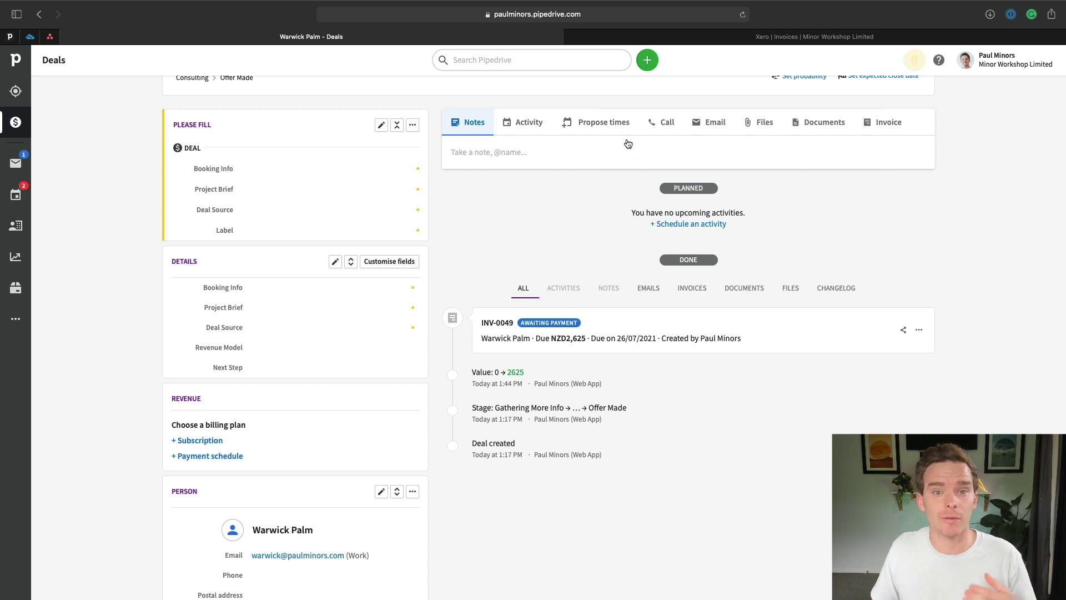
{"action": "left_click", "coordinate": [919, 332]}
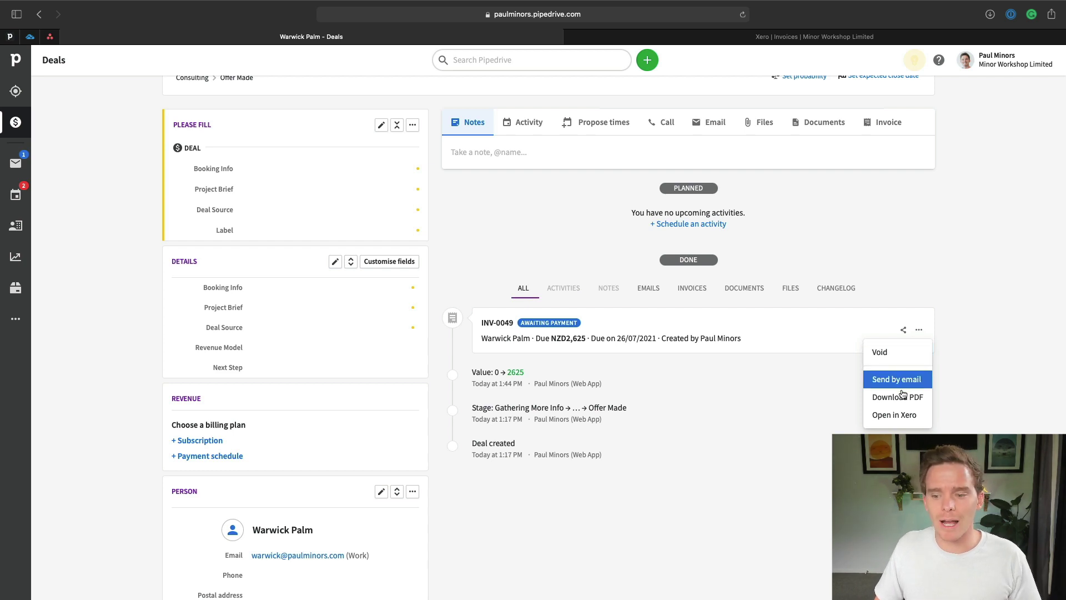
View invoice INV-0049 in Xero (Custom project, 5-Hours, 2,625.00) and return to the deal.
{"action": "left_click", "coordinate": [900, 414]}
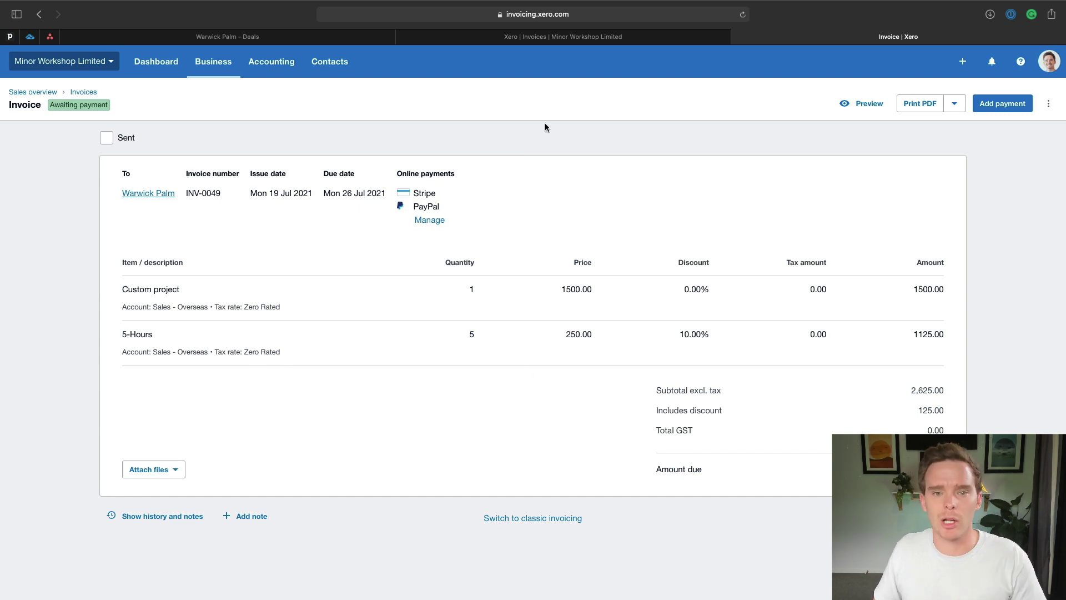
{"action": "left_click", "coordinate": [368, 37]}
Refresh the deal's Invoicing panel to reload the invoice totals from Xero.
{"action": "scroll", "coordinate": [714, 242], "scroll_direction": "up", "scroll_amount": 2}
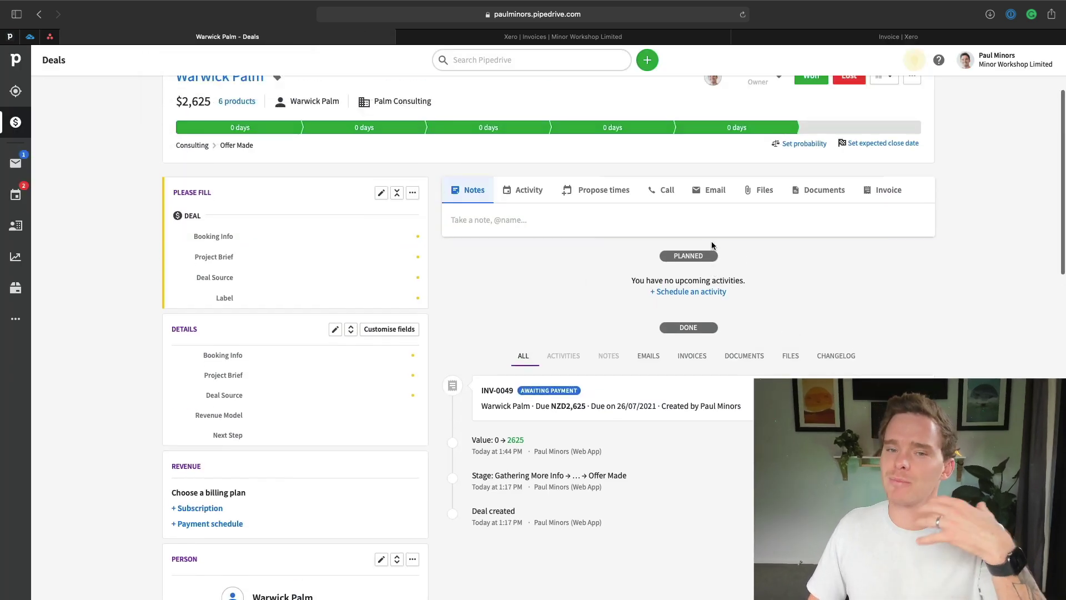
{"action": "scroll", "coordinate": [712, 244], "scroll_direction": "up", "scroll_amount": 1}
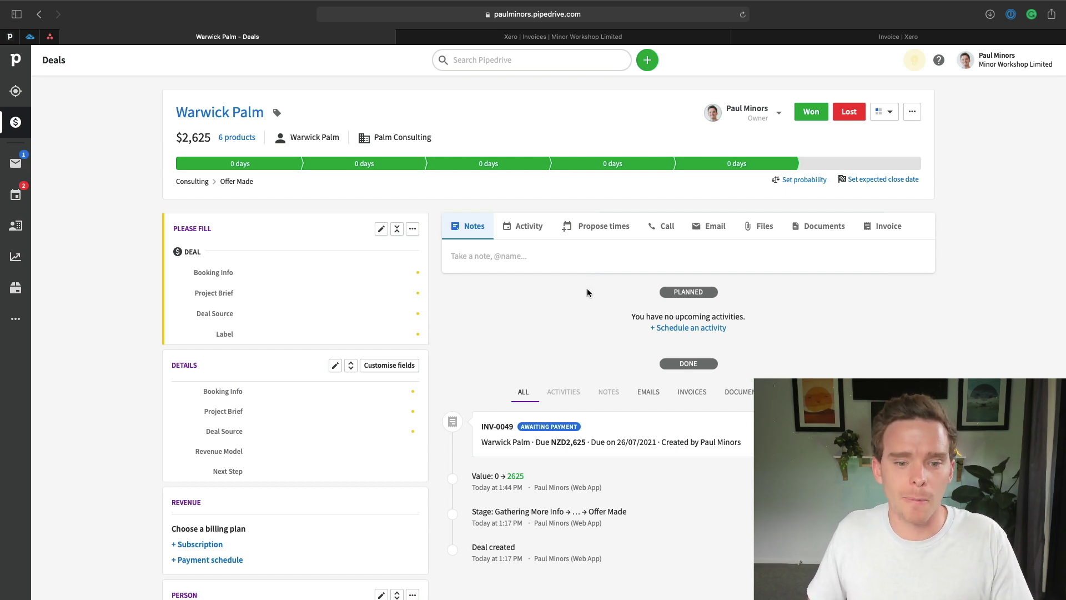
{"action": "scroll", "coordinate": [515, 299], "scroll_direction": "down", "scroll_amount": 12}
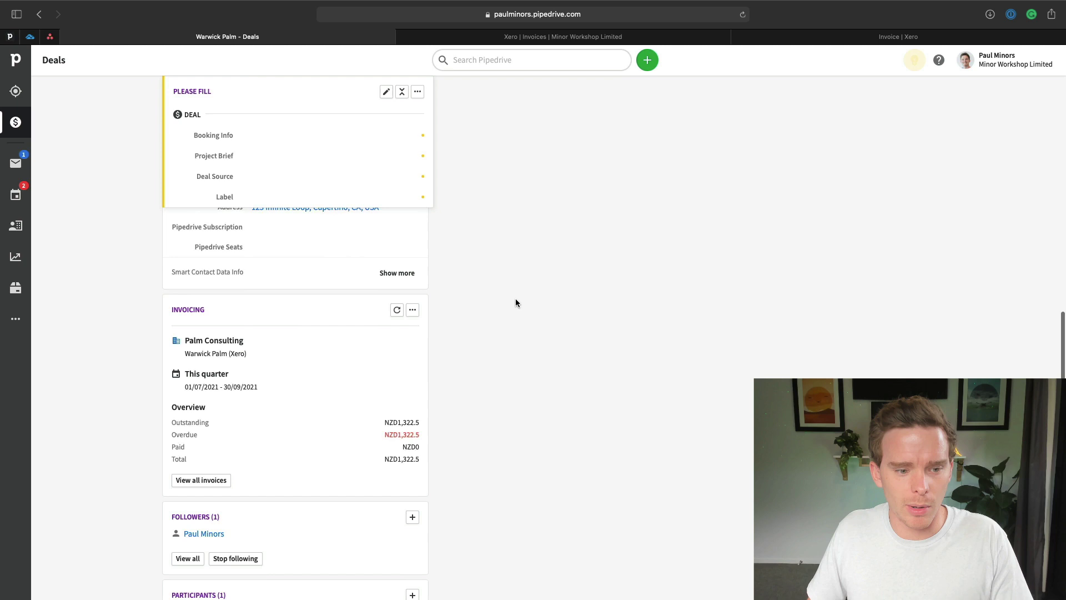
{"action": "scroll", "coordinate": [515, 302], "scroll_direction": "down", "scroll_amount": 2}
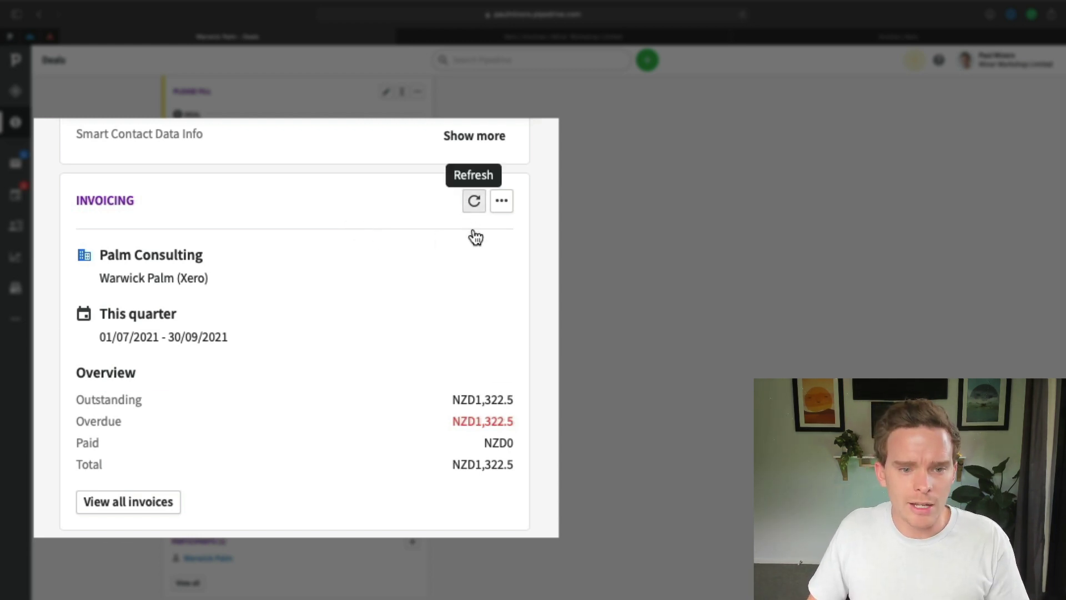
{"action": "left_click", "coordinate": [474, 204]}
Highlight Palm Consulting, the linked Xero contact, Outstanding NZD3,947.5 and Overdue NZD1,322.5.
{"action": "scroll", "coordinate": [389, 333], "scroll_direction": "down", "scroll_amount": 2}
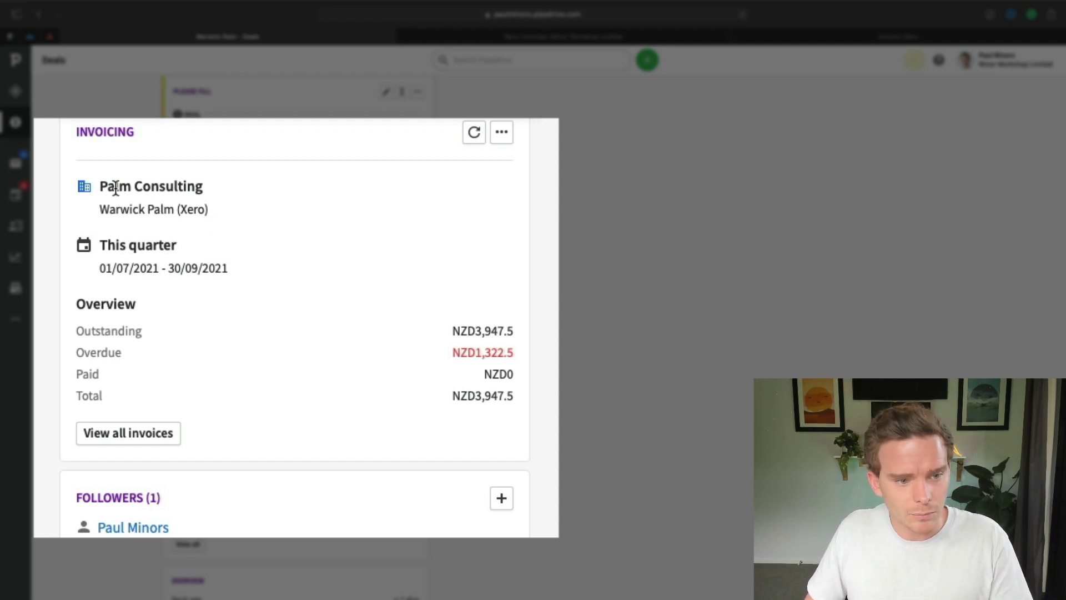
{"action": "left_click_drag", "start_coordinate": [100, 187], "coordinate": [207, 185]}
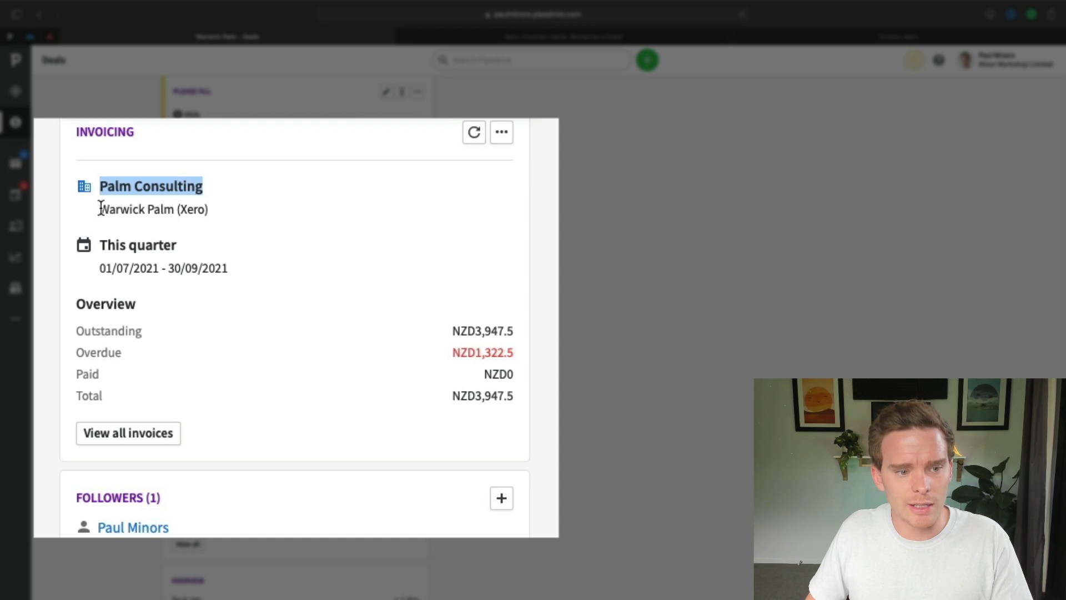
{"action": "left_click_drag", "start_coordinate": [101, 209], "coordinate": [216, 209]}
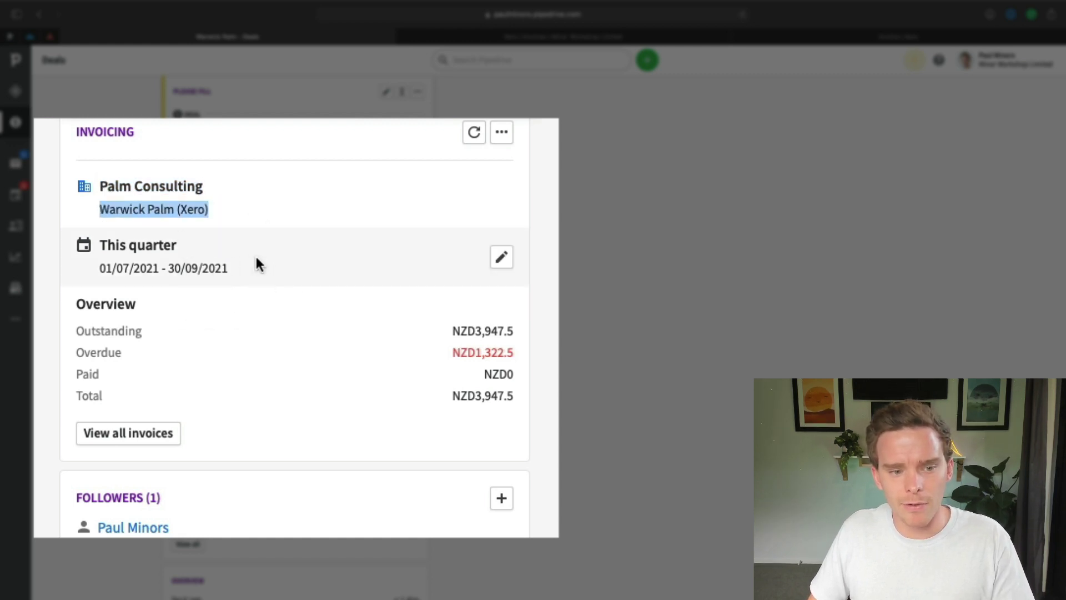
{"action": "double_click", "coordinate": [488, 330]}
{"action": "left_click", "coordinate": [545, 406]}
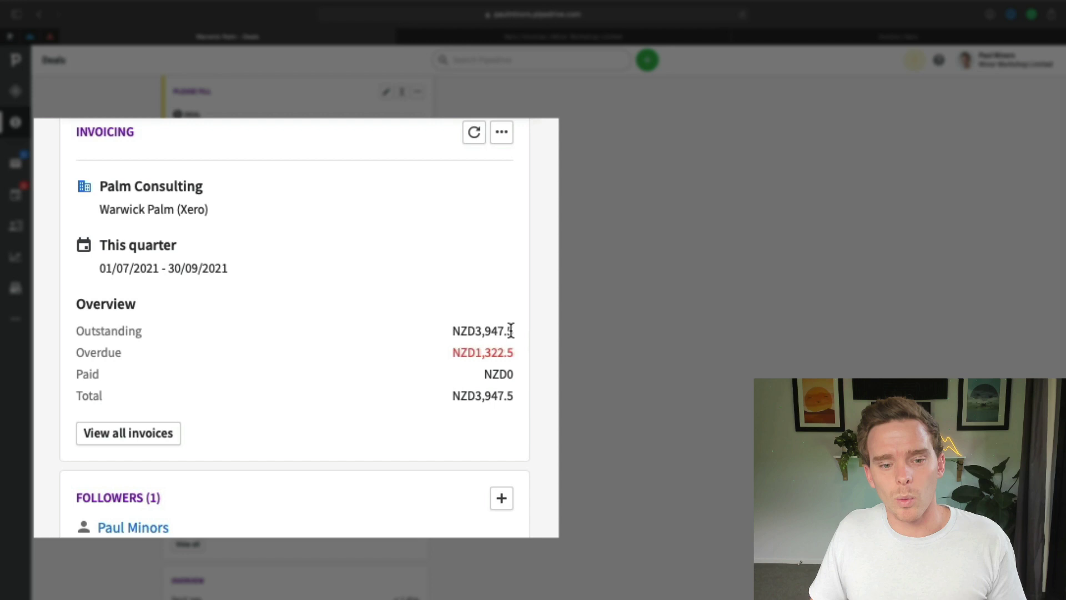
{"action": "double_click", "coordinate": [491, 355]}
{"action": "left_click", "coordinate": [491, 355]}
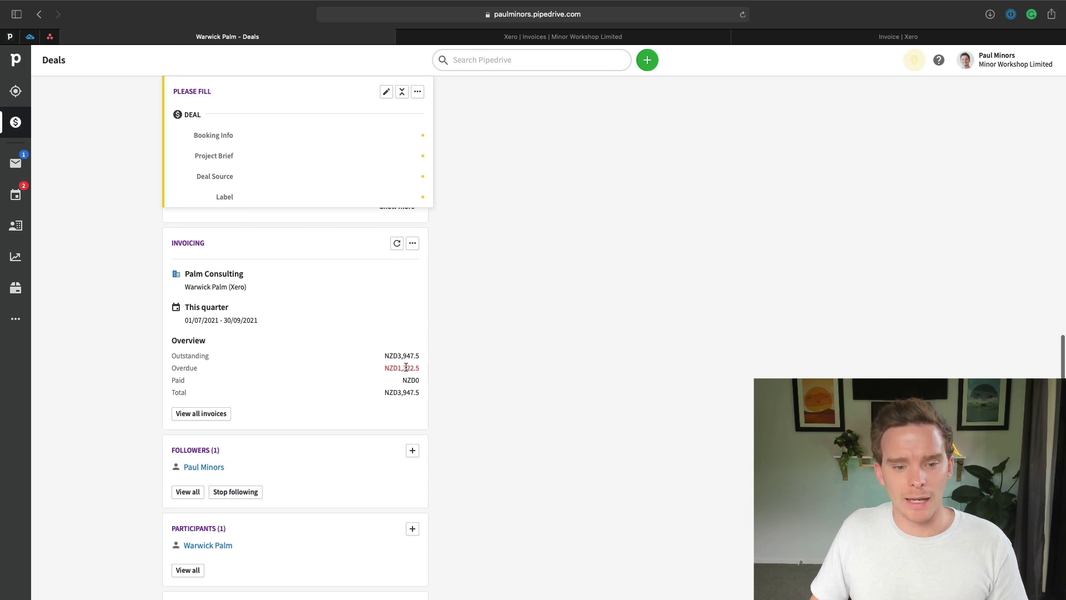
{"action": "scroll", "coordinate": [344, 389], "scroll_direction": "up", "scroll_amount": 1}
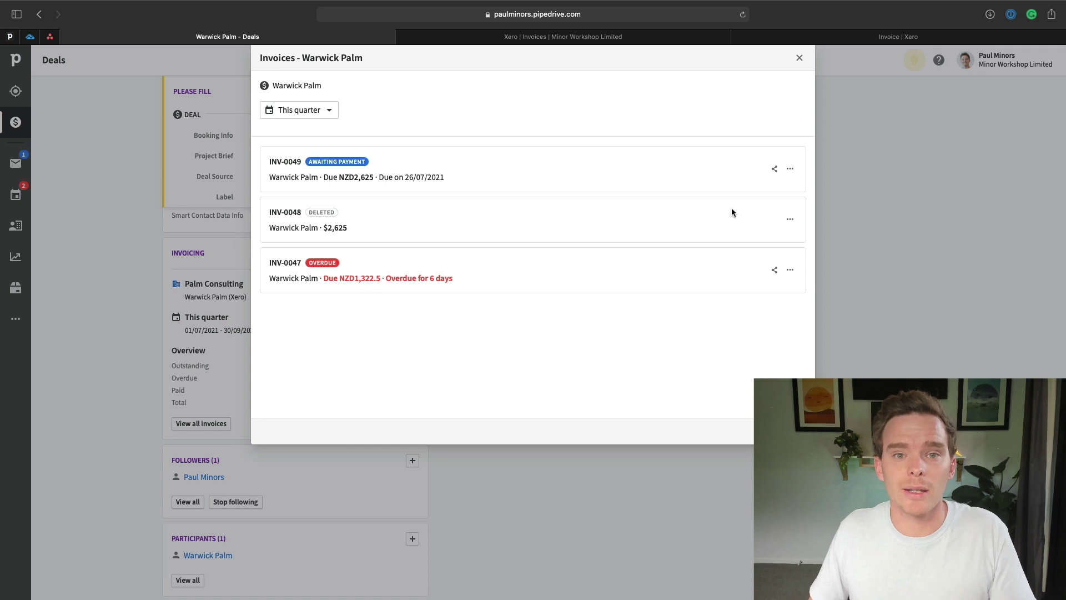
{"action": "left_click", "coordinate": [800, 59]}
{"action": "scroll", "coordinate": [561, 355], "scroll_direction": "up", "scroll_amount": 1}
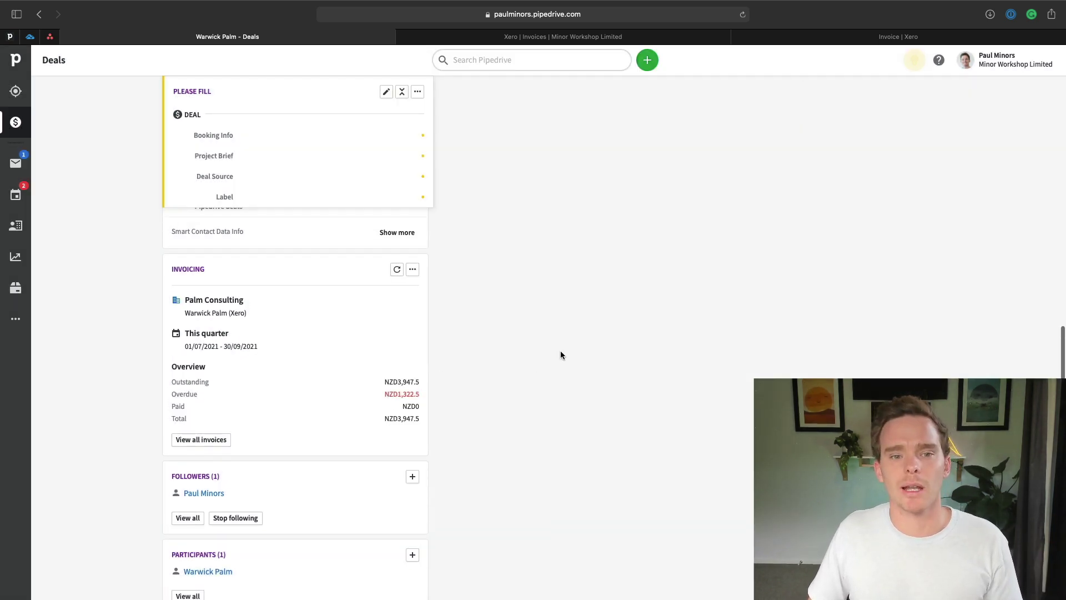